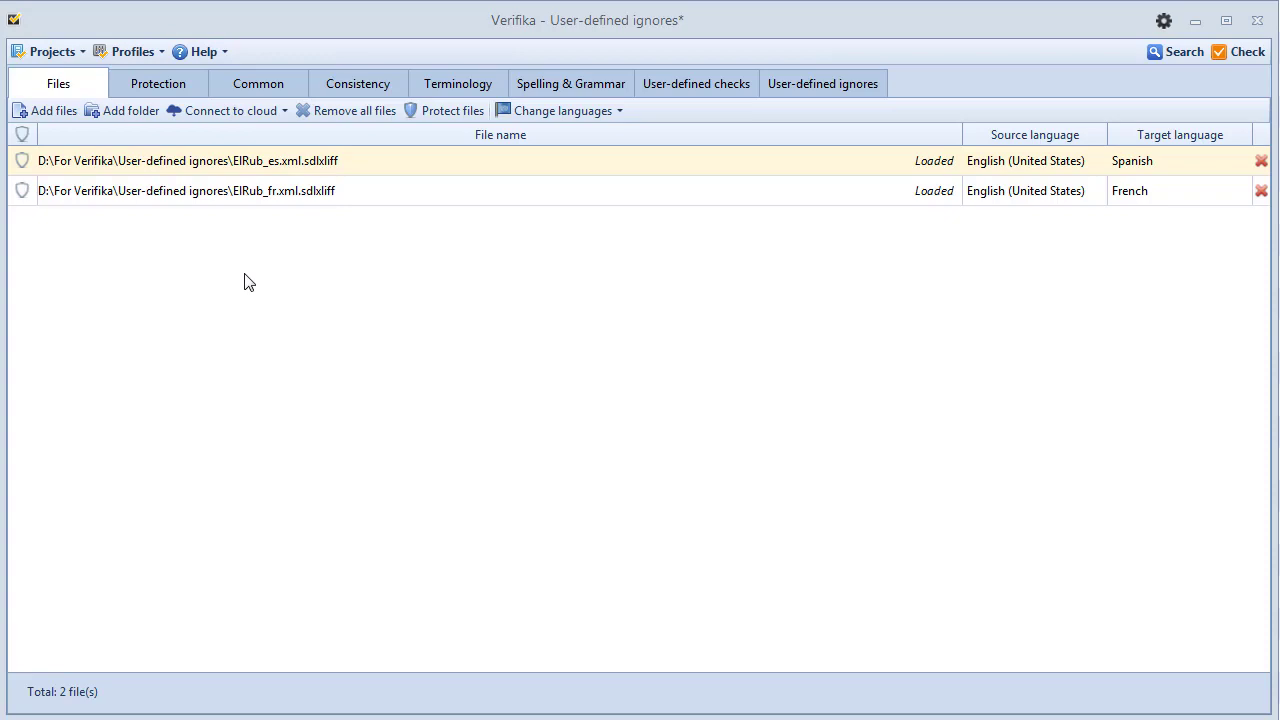
- Enable user-defined ignores and view the error types available for the e.g. ignore rule
click(823, 84)
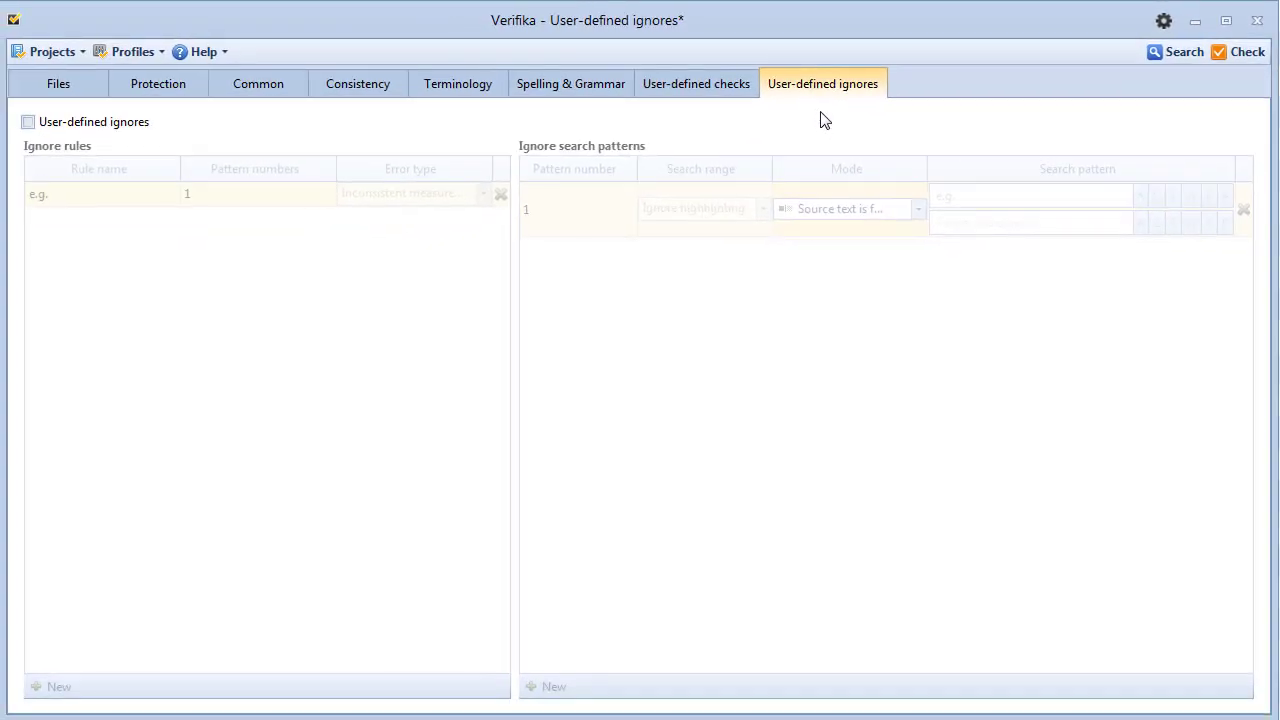
click(30, 124)
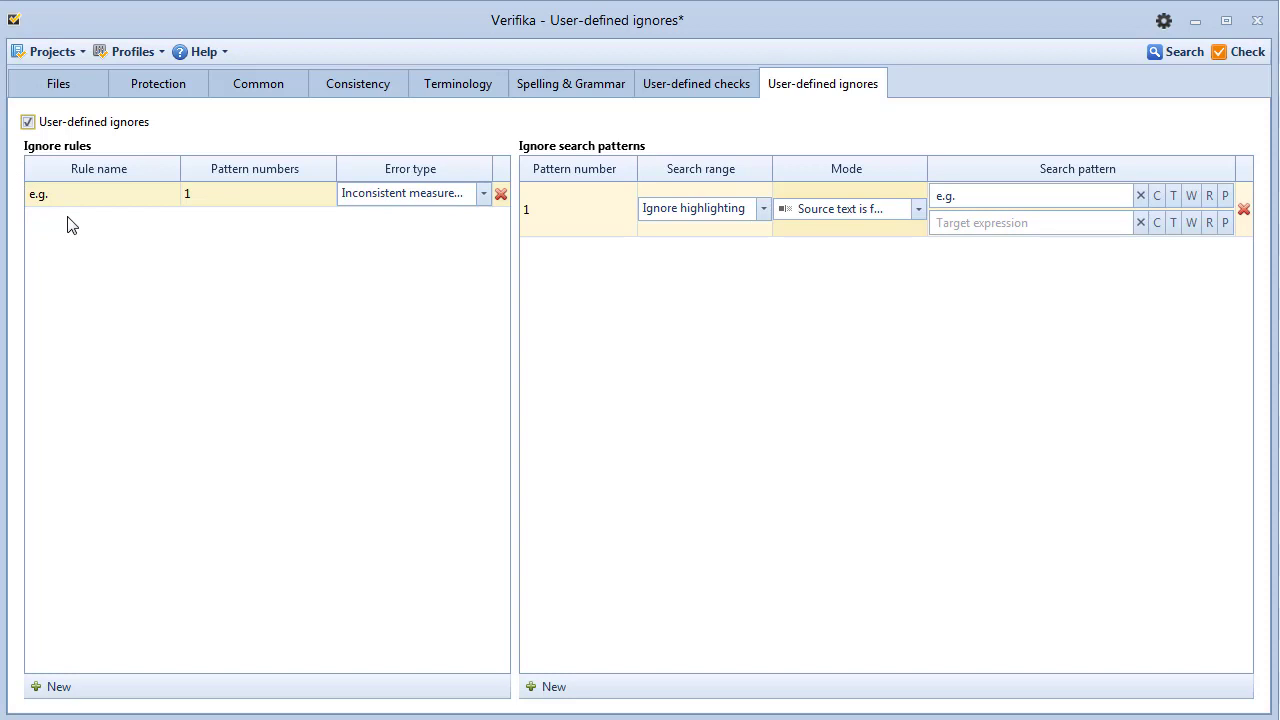
click(484, 194)
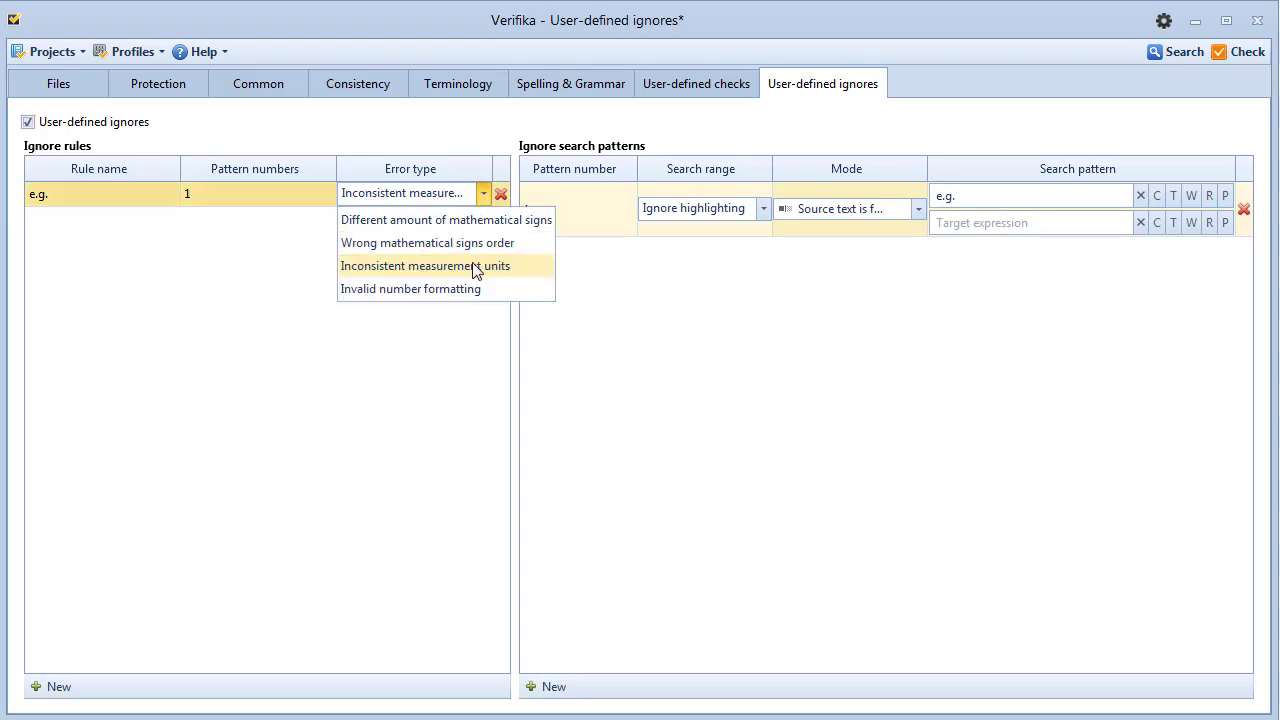
click(630, 274)
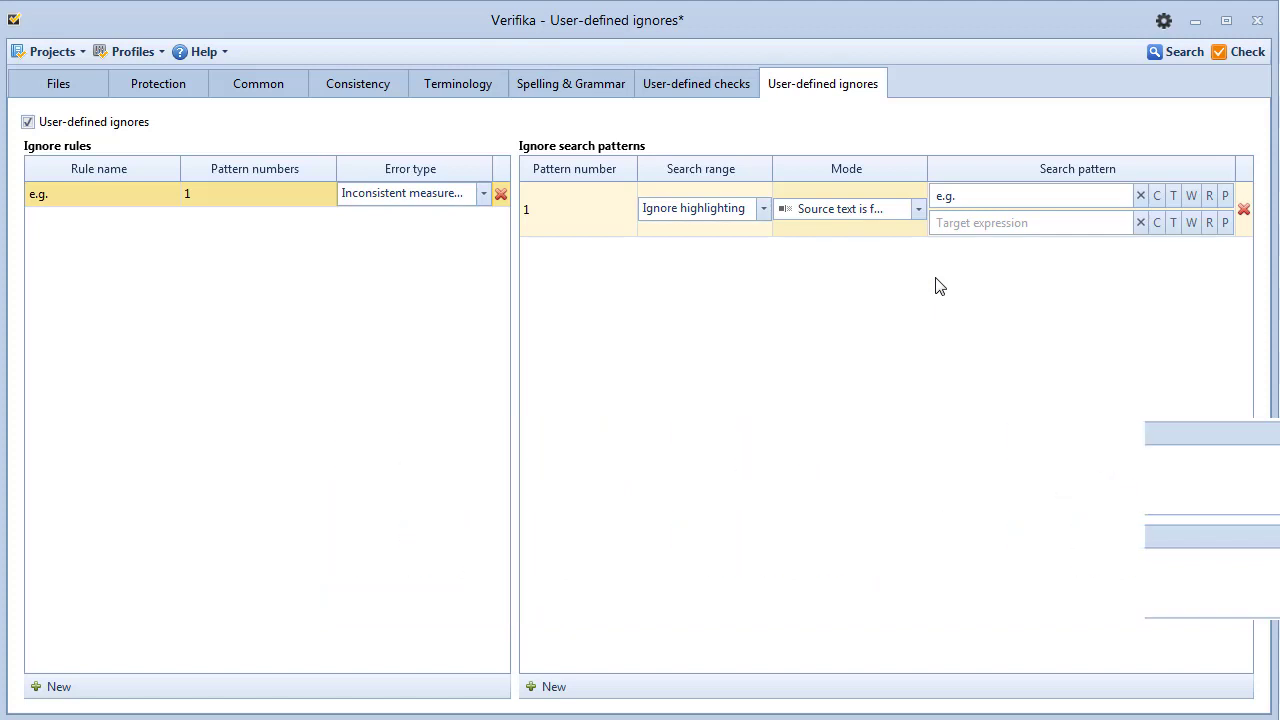
- Run the check with user-defined ignores turned off and examine the segments reported under Inconsistent measurement units
click(28, 122)
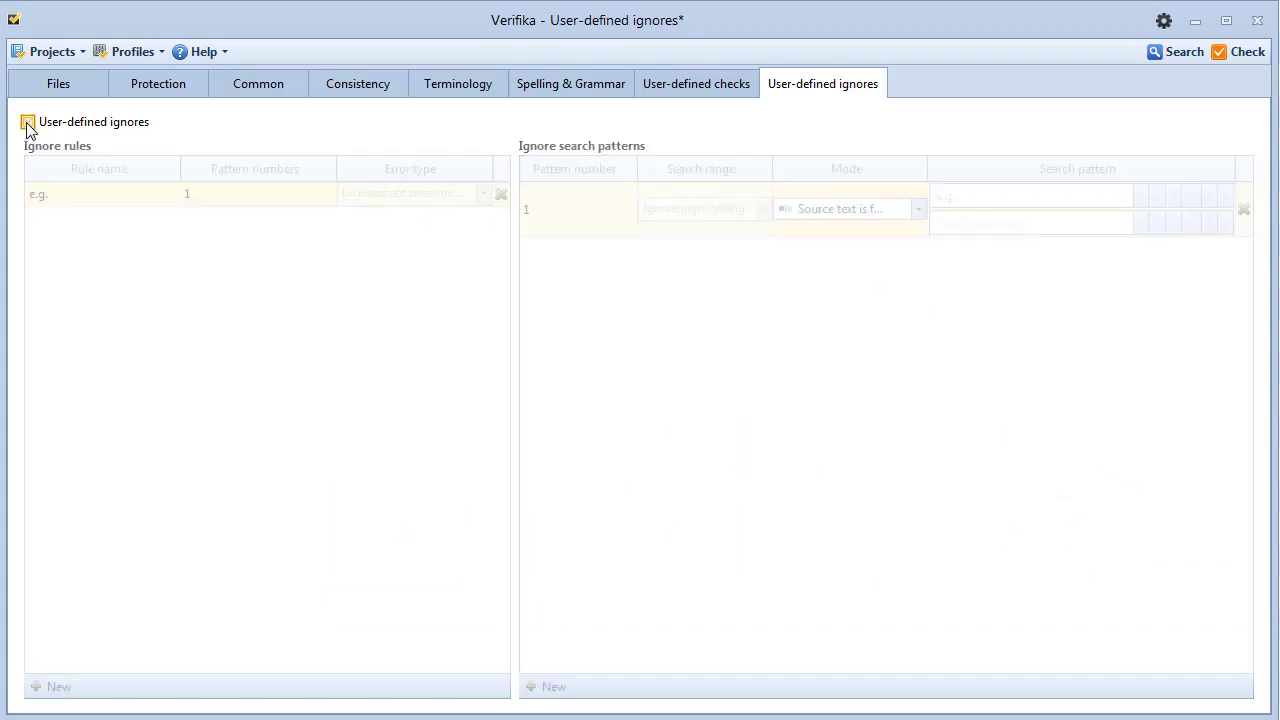
click(1235, 53)
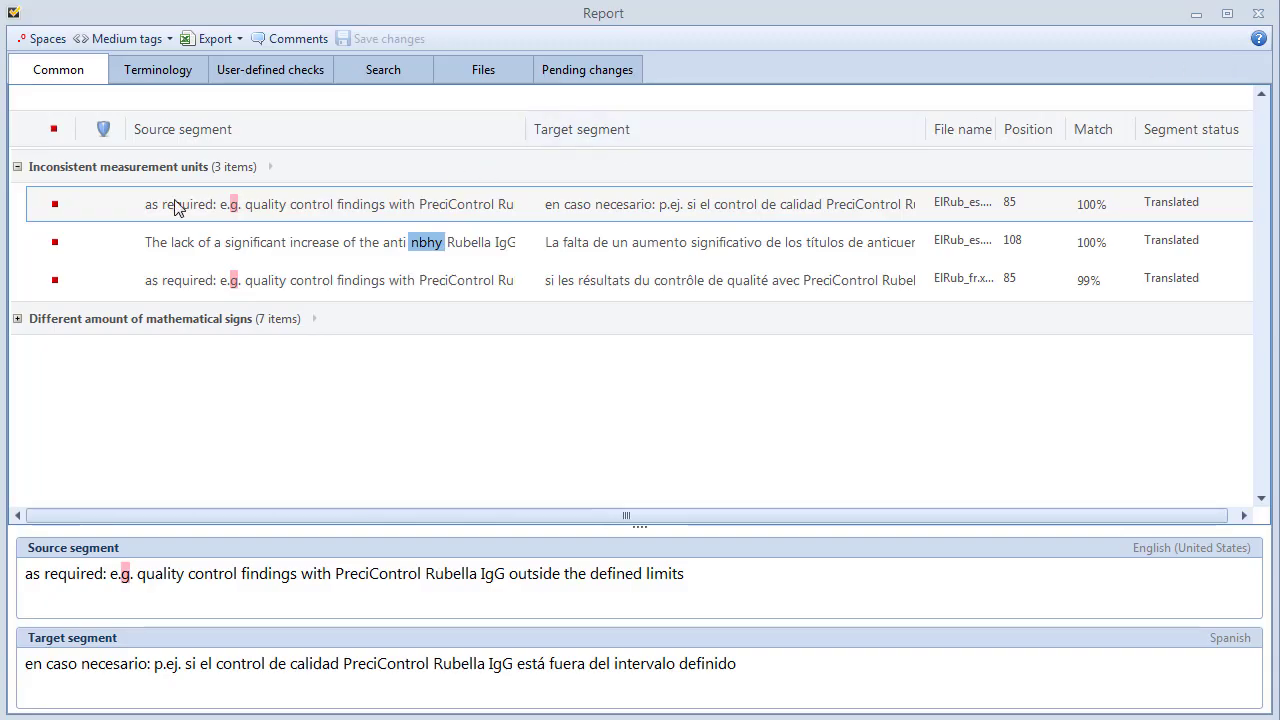
click(91, 203)
shift+click(92, 240)
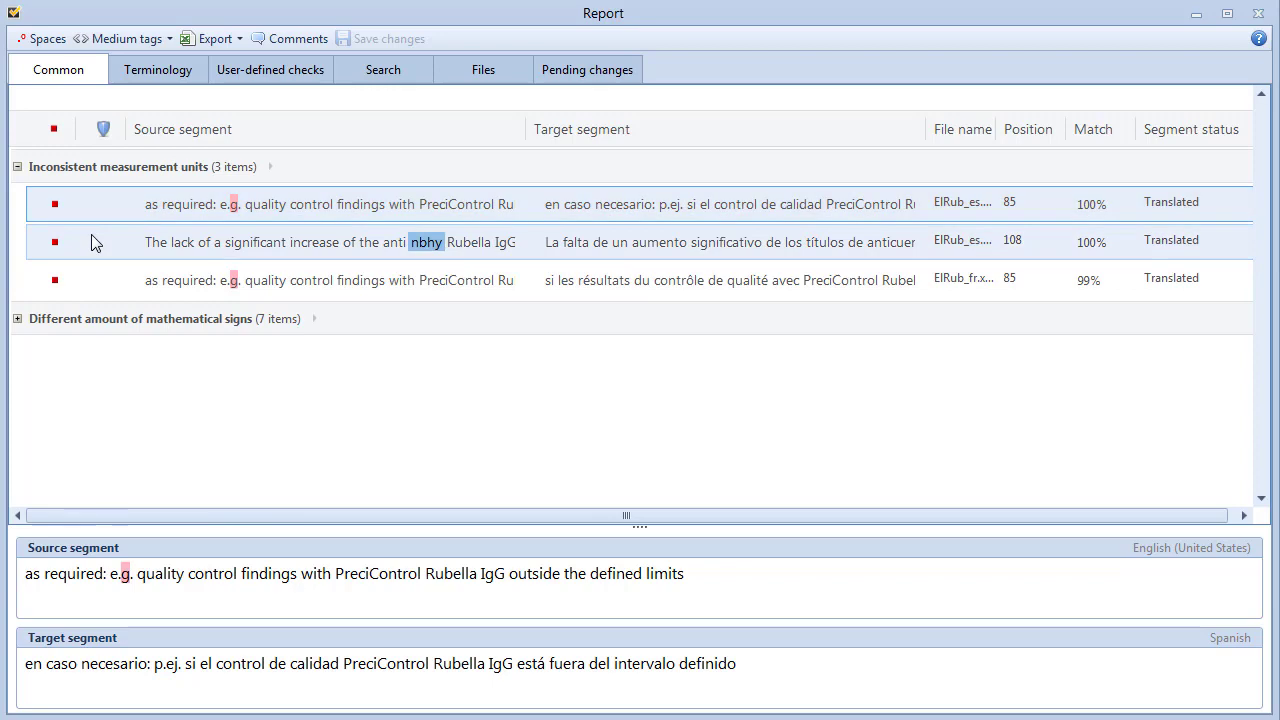
click(91, 242)
click(92, 279)
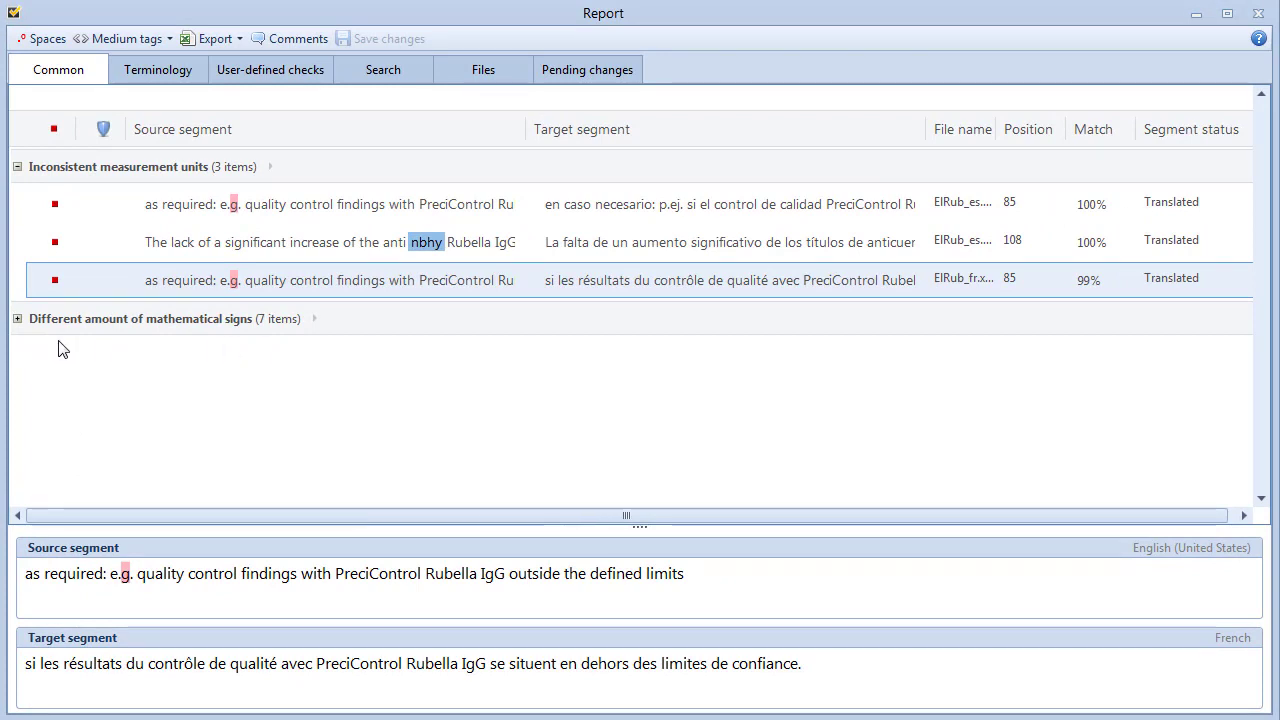
- Examine the segments reported under Different amount of mathematical signs, and close the report
click(17, 318)
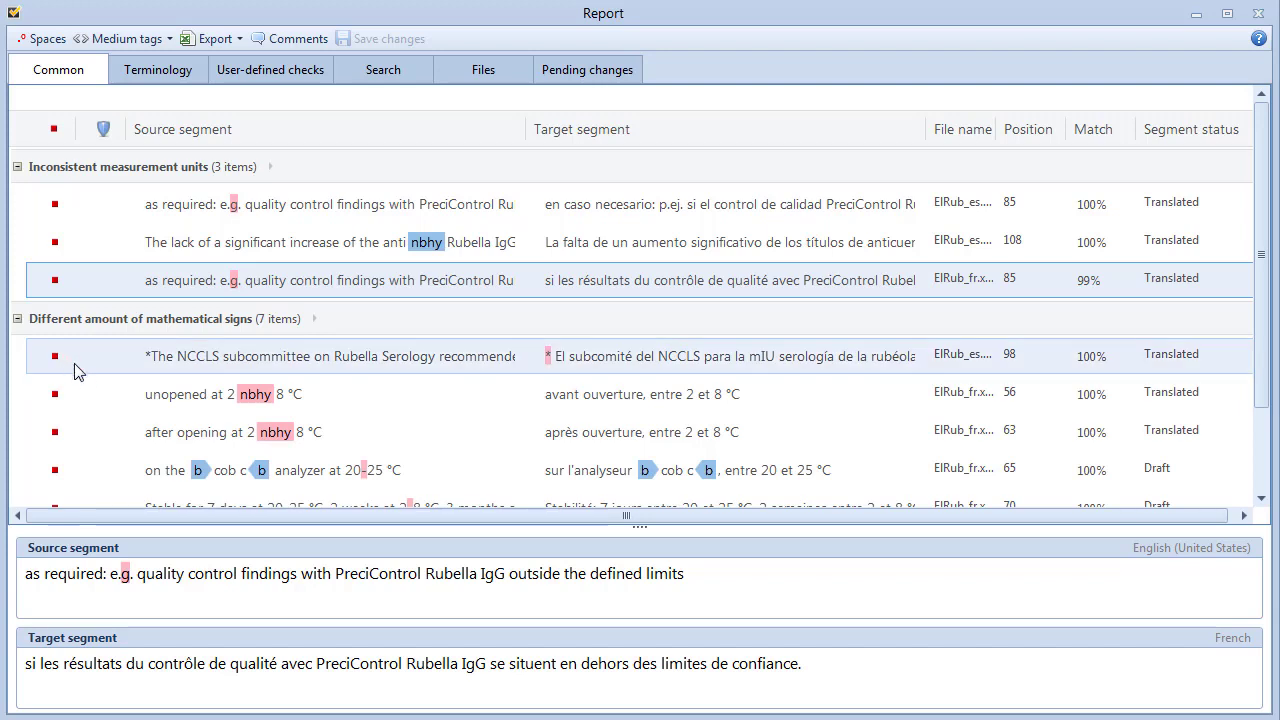
click(92, 395)
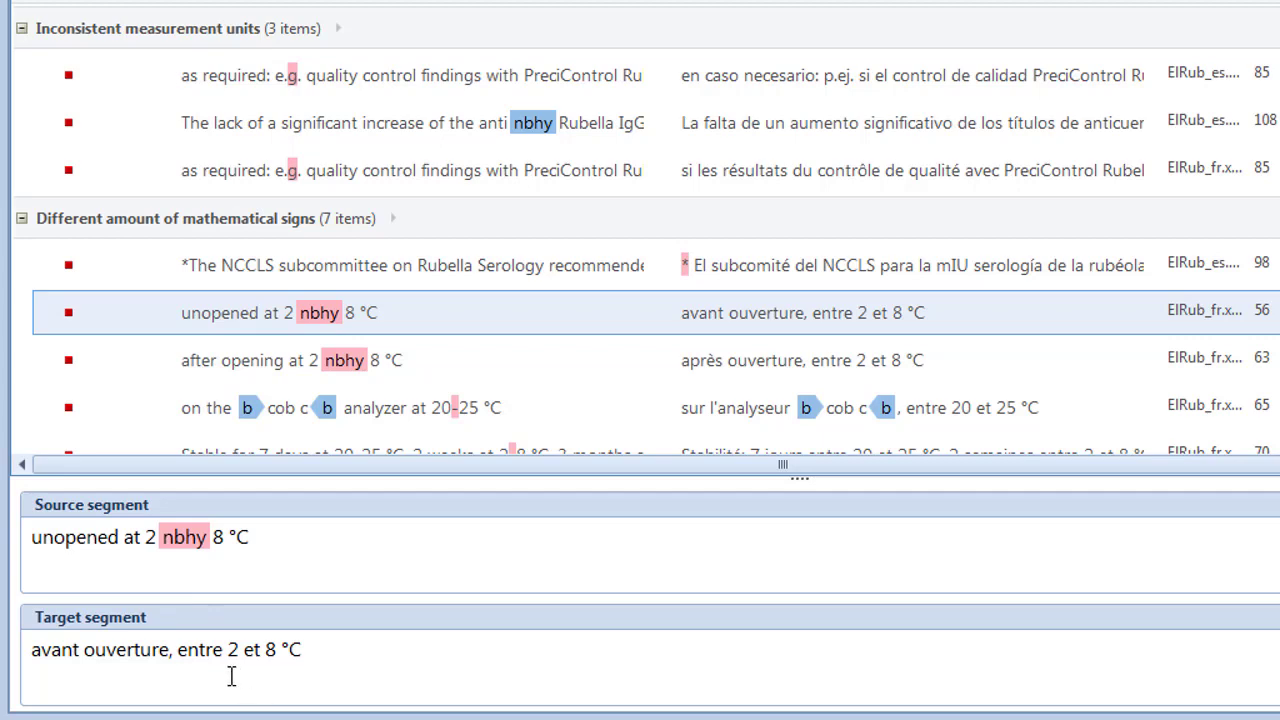
scroll(149, 400, down, 2)
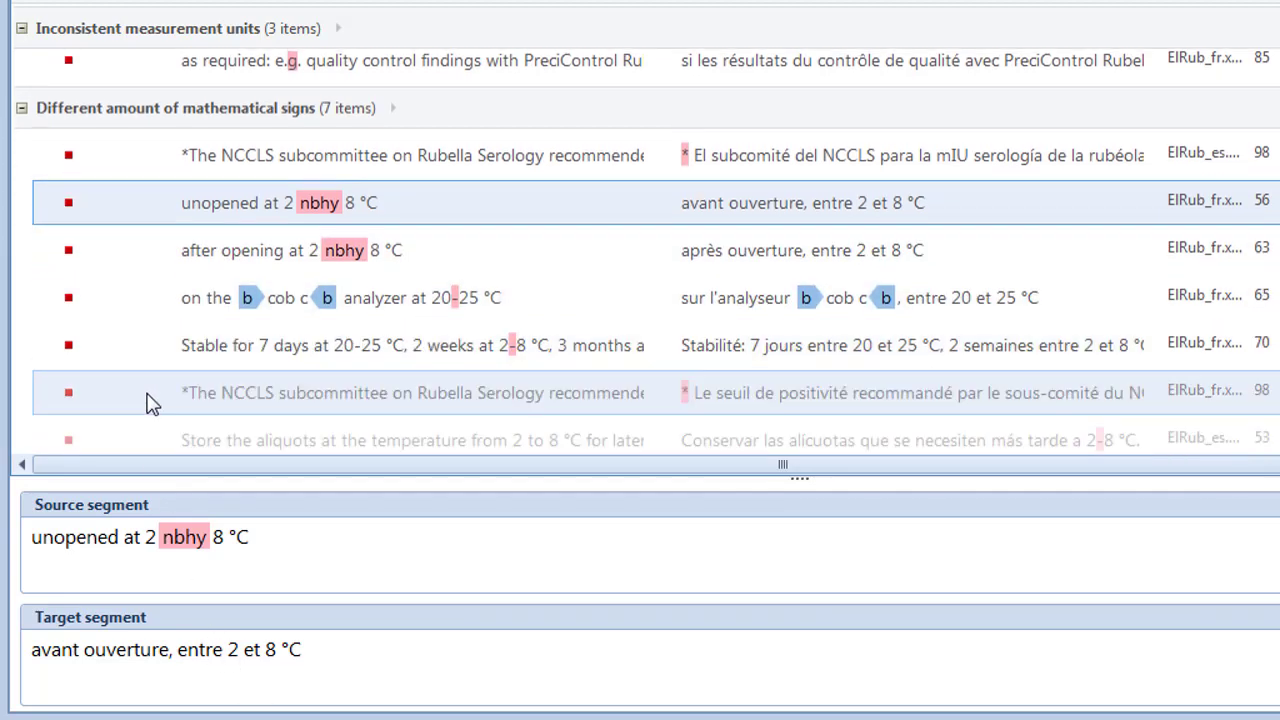
click(188, 430)
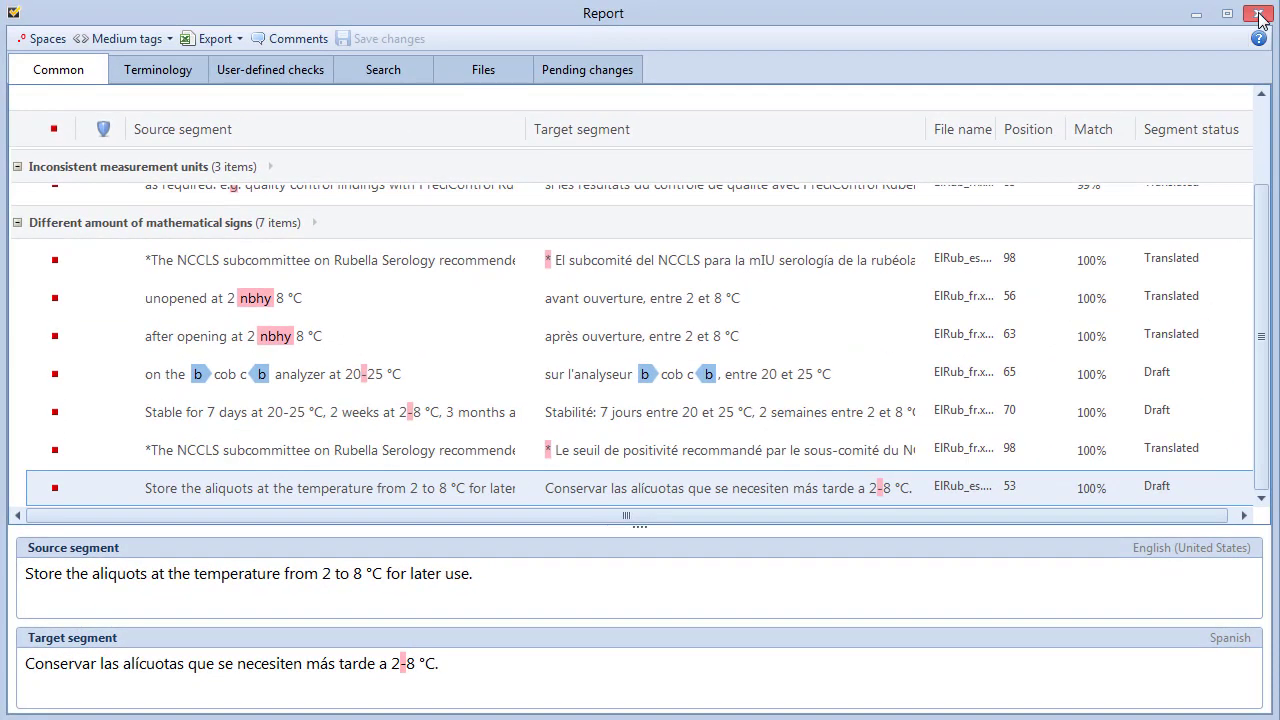
click(1260, 14)
- Turn on user-defined ignores and add a new ignore rule named Ranges
click(28, 122)
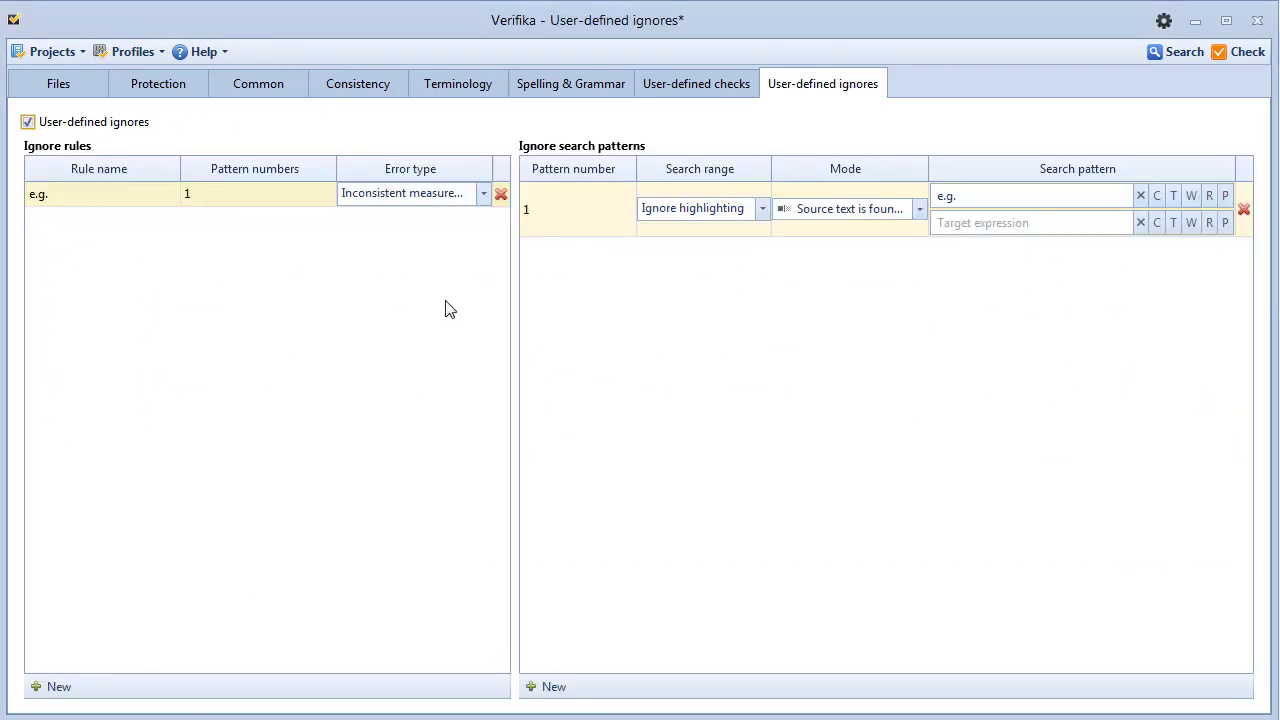
click(48, 686)
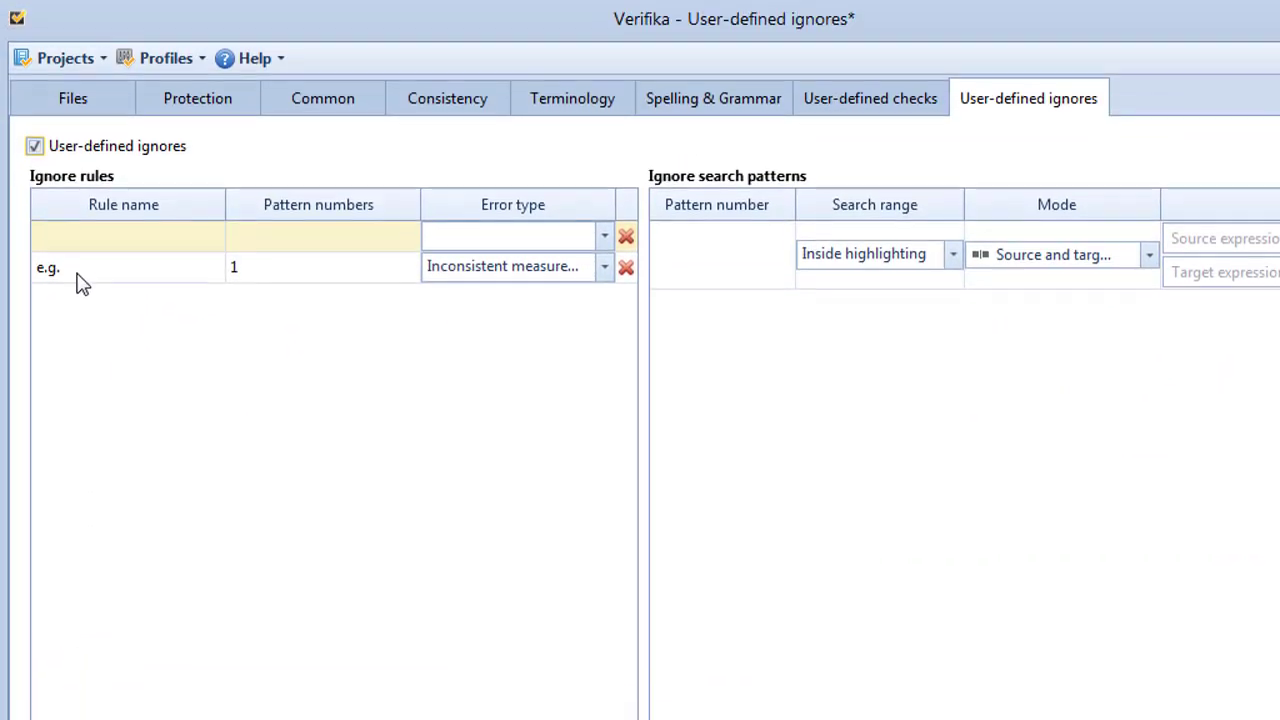
click(76, 109)
text(Ranges)
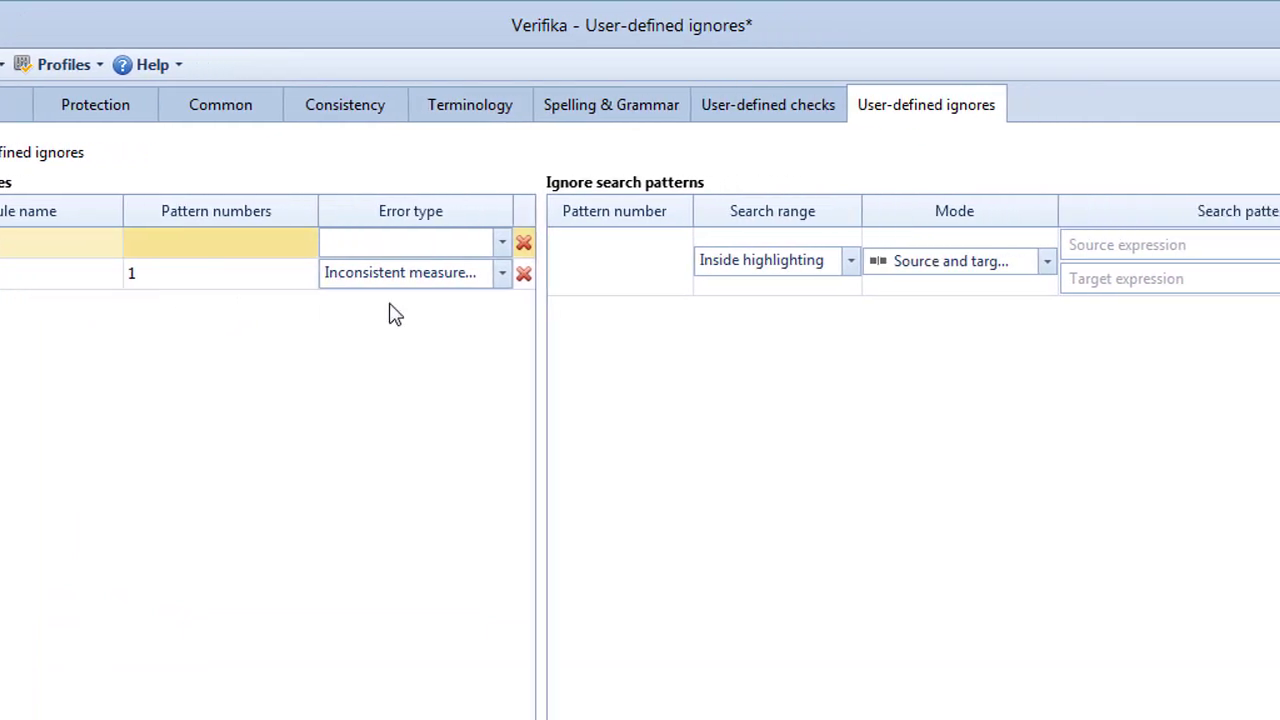
- Number the Ranges rule's search pattern 1, with search range Ignore highlighting and mode Source and target texts are found
click(602, 257)
text(1)
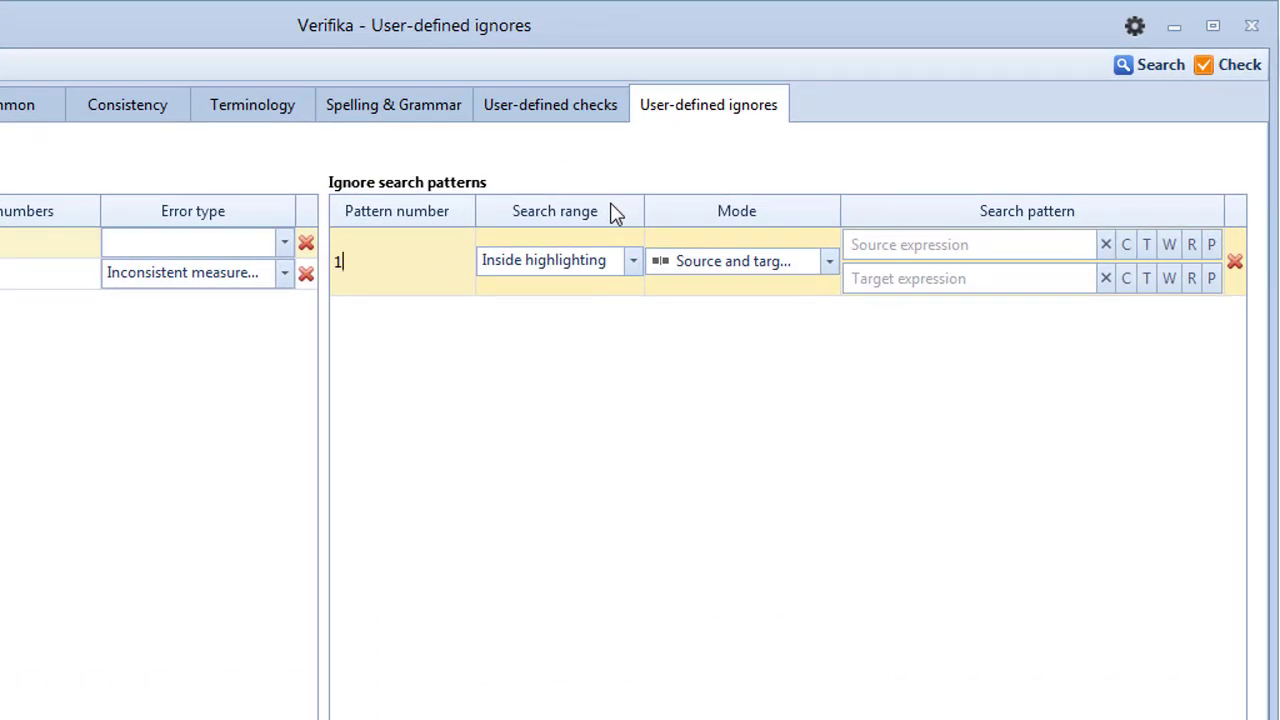
click(633, 260)
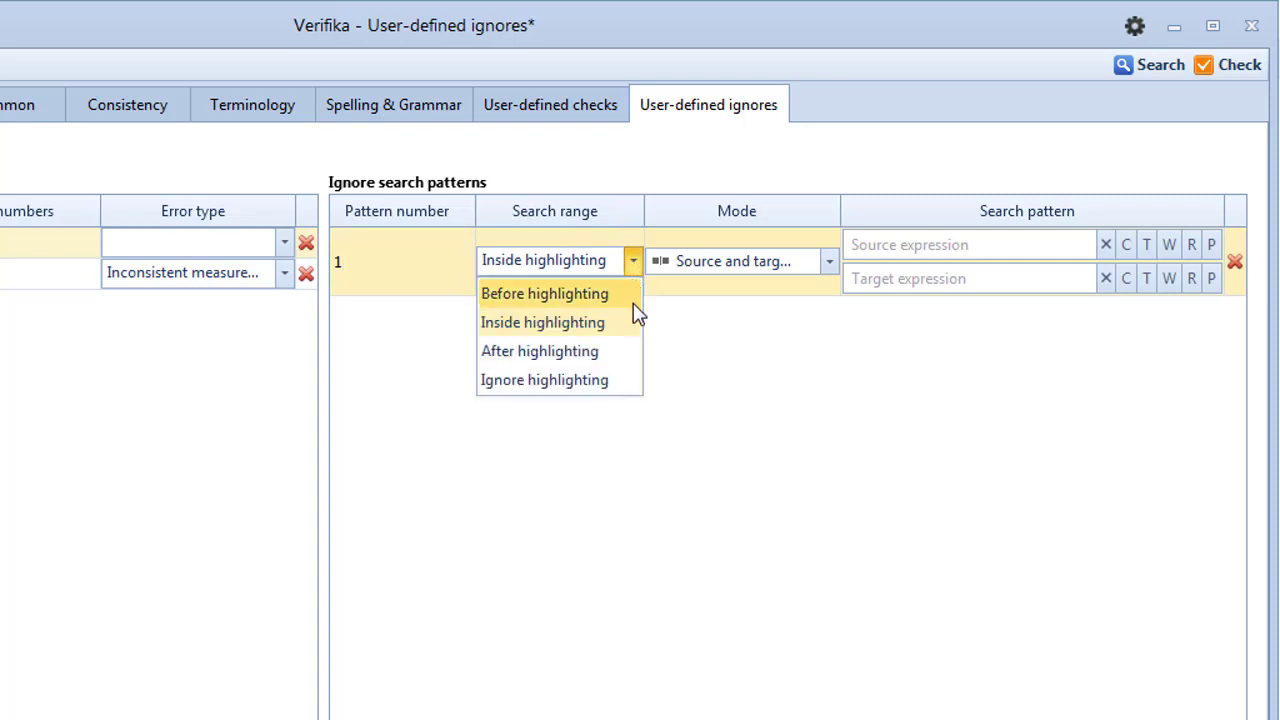
click(624, 382)
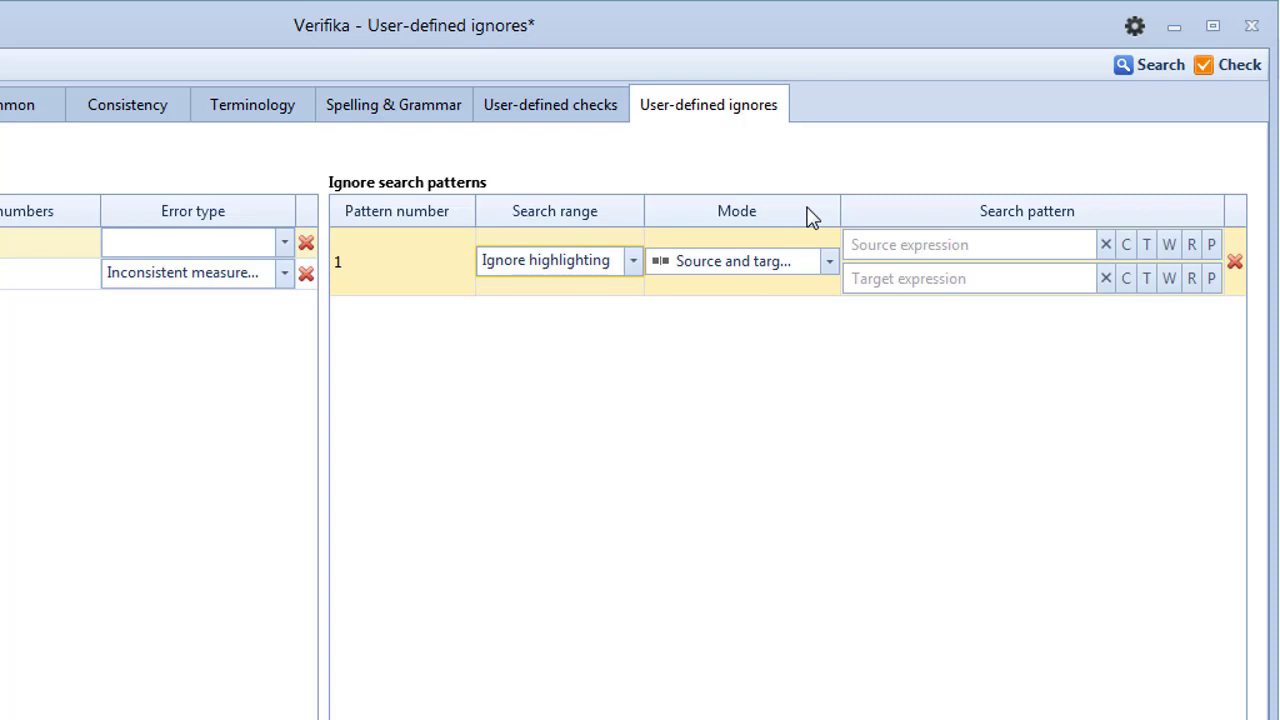
click(829, 261)
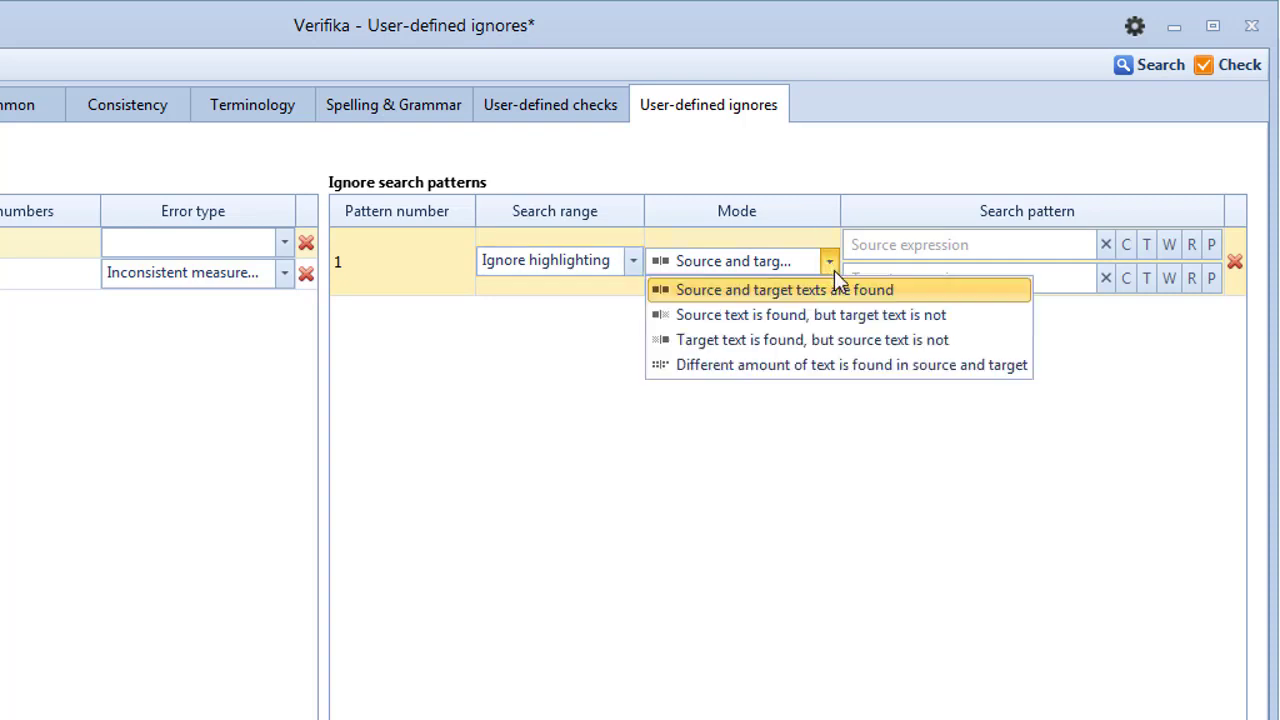
click(993, 298)
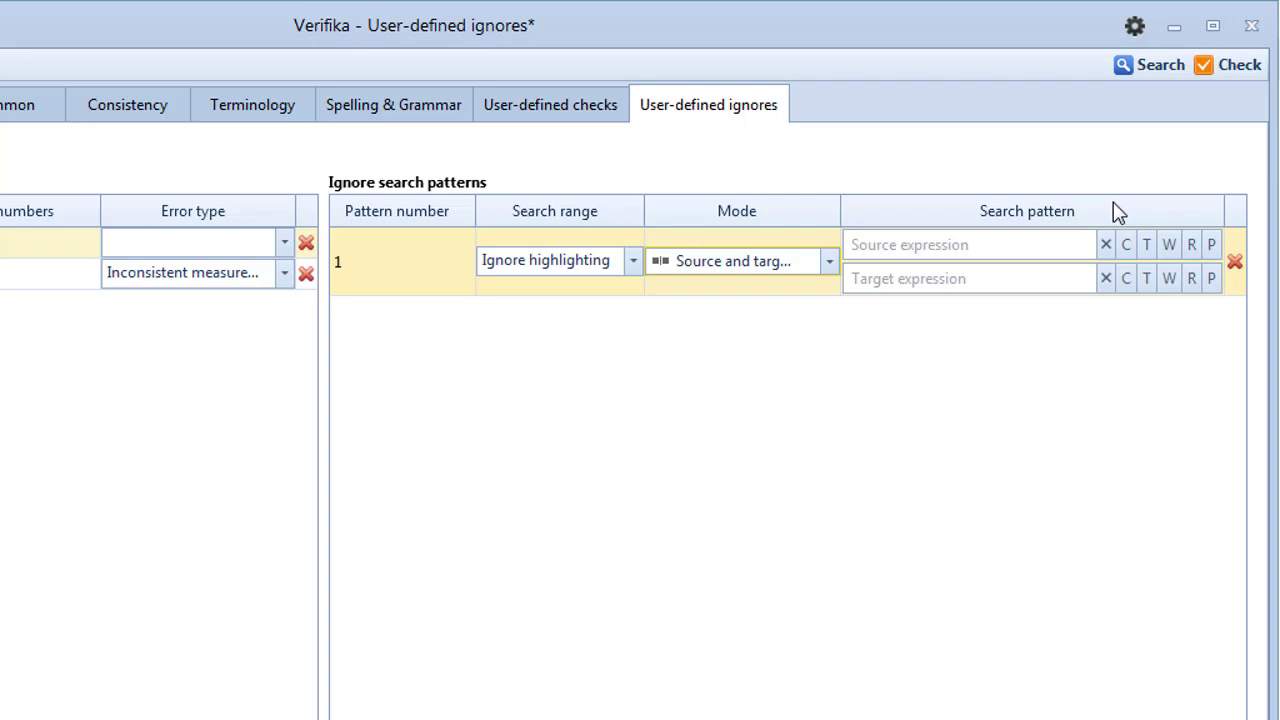
- Consult the e.g. rule's search pattern, and give Ranges pattern 1 the source regular expression \d\s?[\u002D\u2011]\s?\d
click(100, 220)
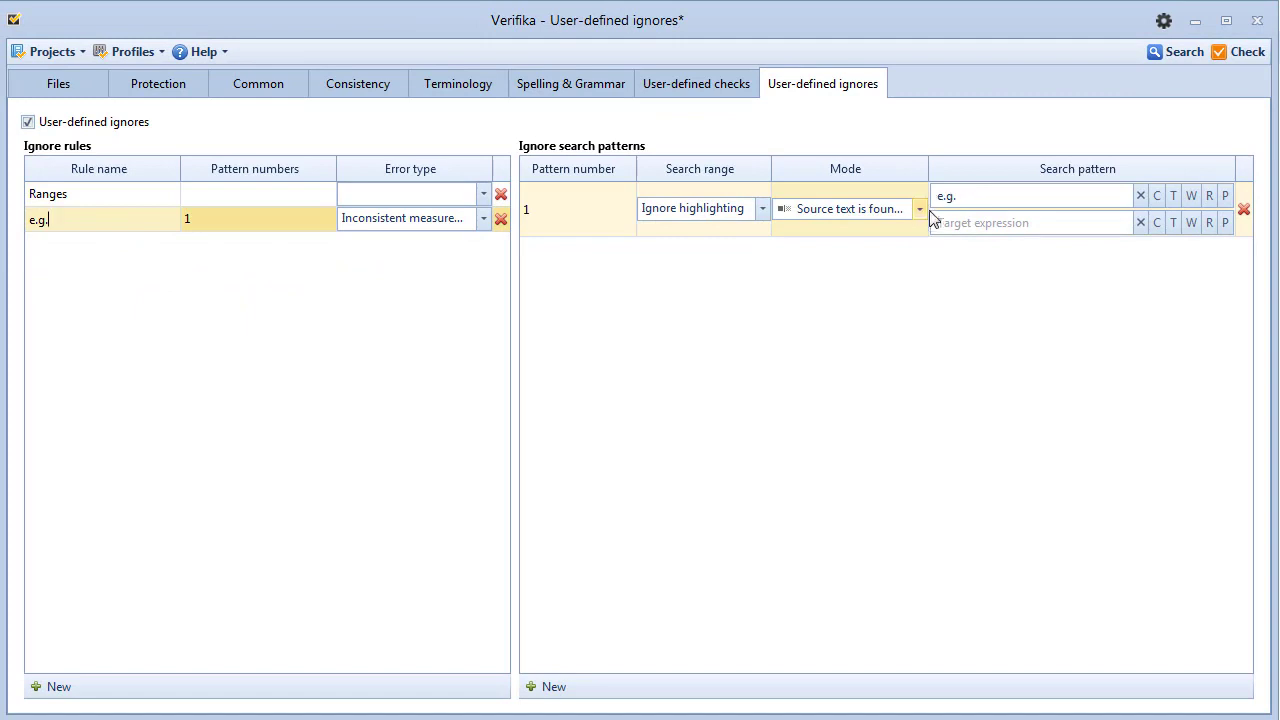
click(68, 197)
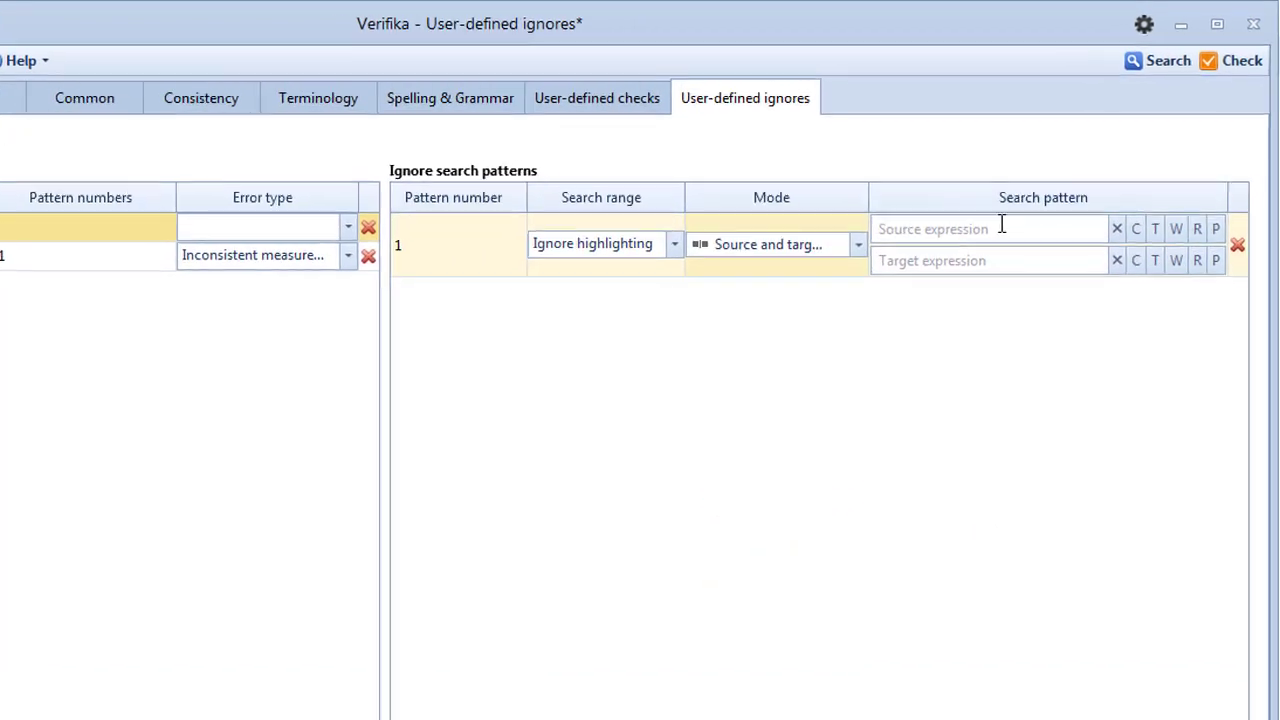
click(861, 246)
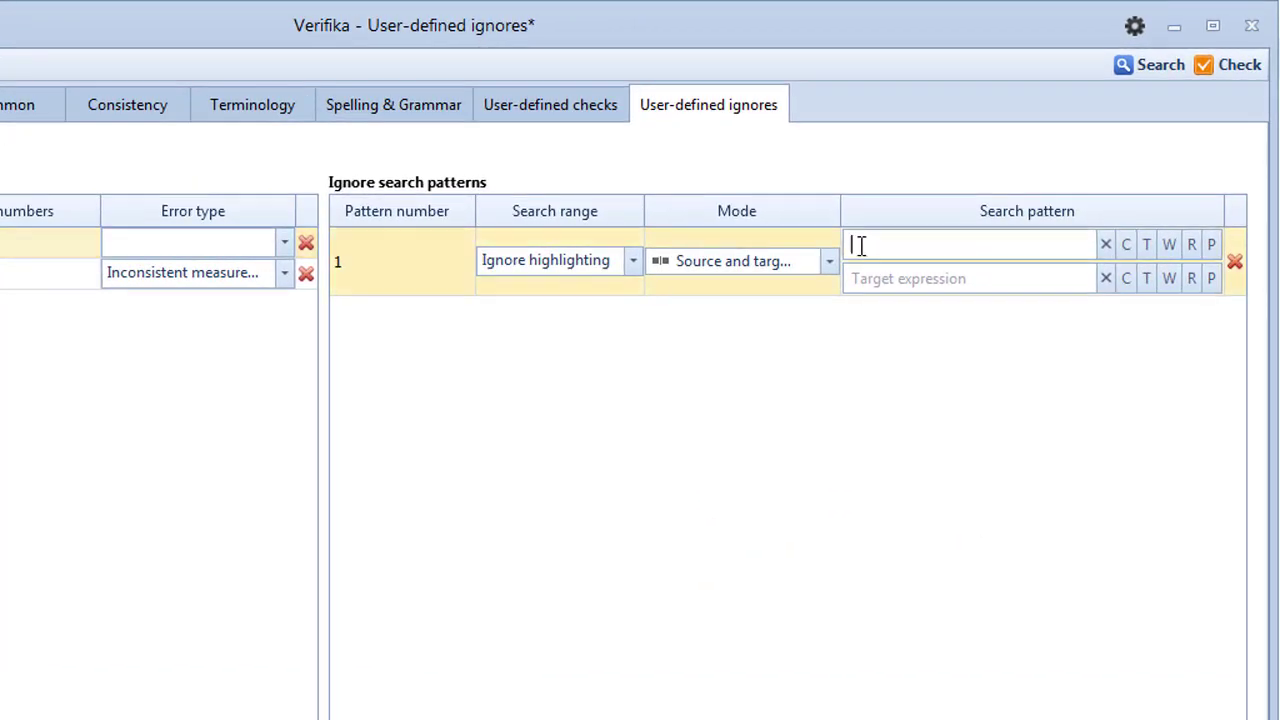
text(\d)
text(\s?[\u002D)
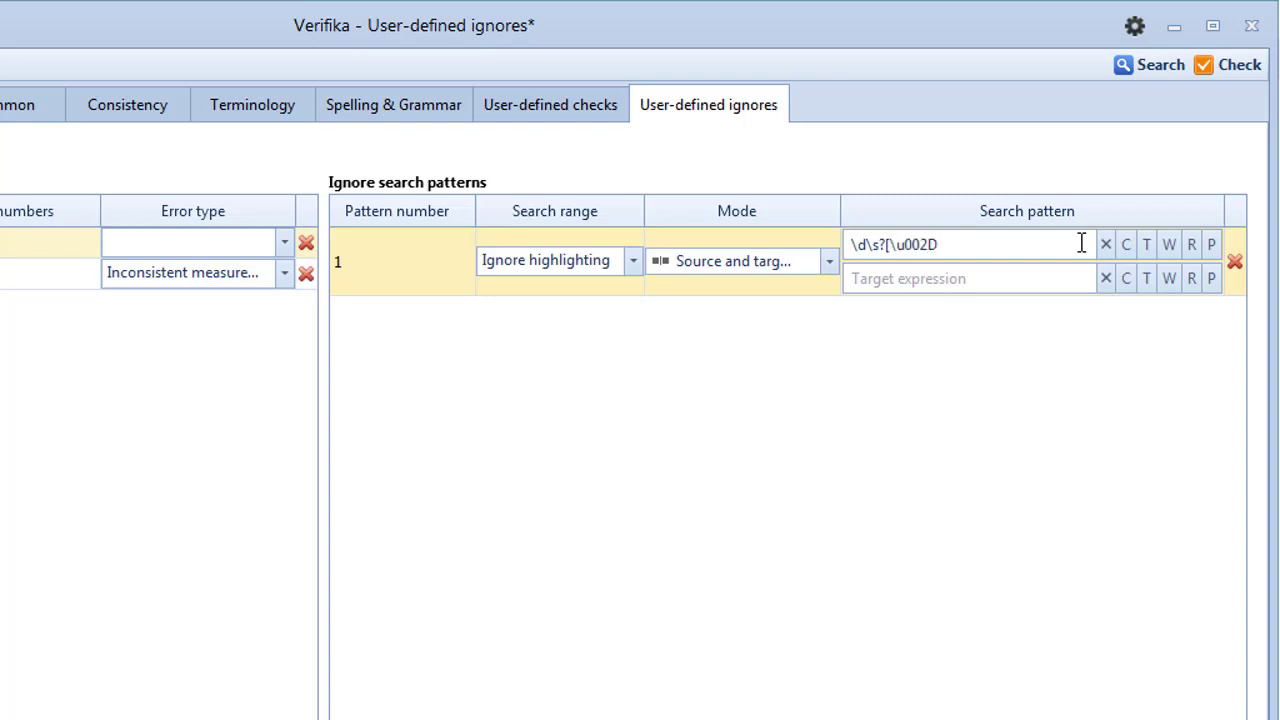
text(\u2011])
text(\s?\d)
click(1197, 243)
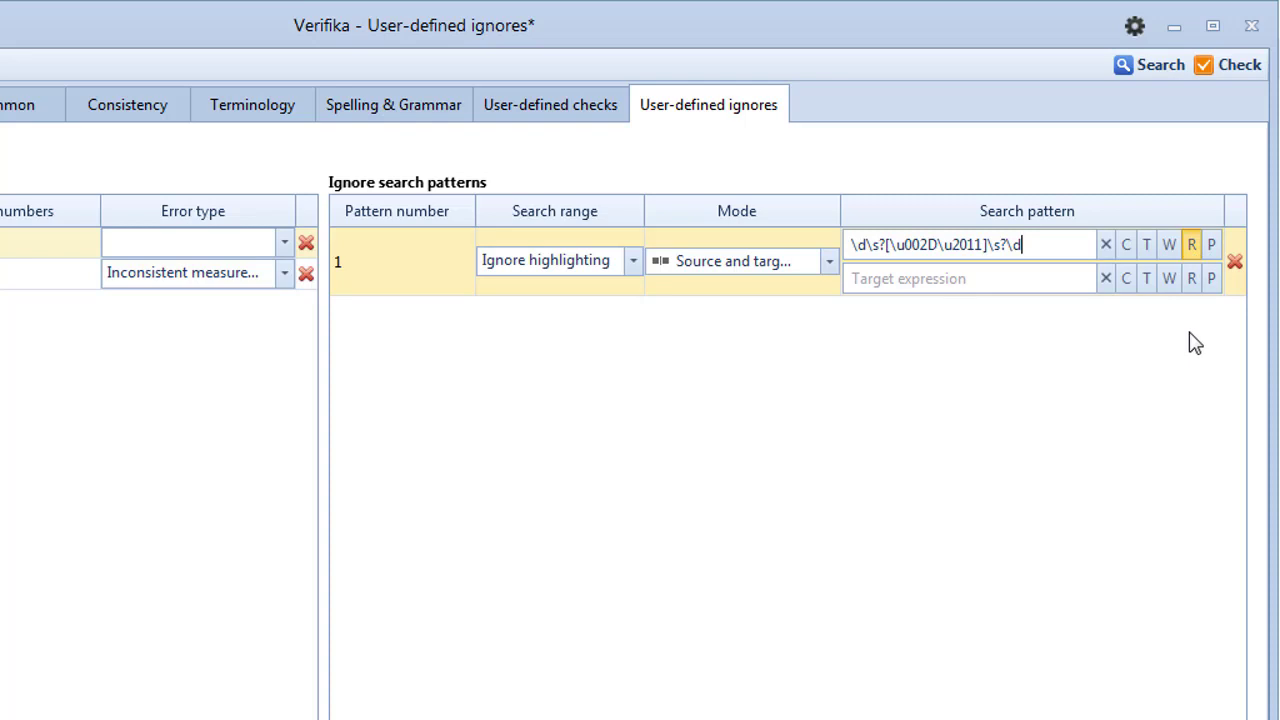
- Set the target expression of pattern 1 to \d\s?et\s?\d and treat it as a regular expression
click(864, 279)
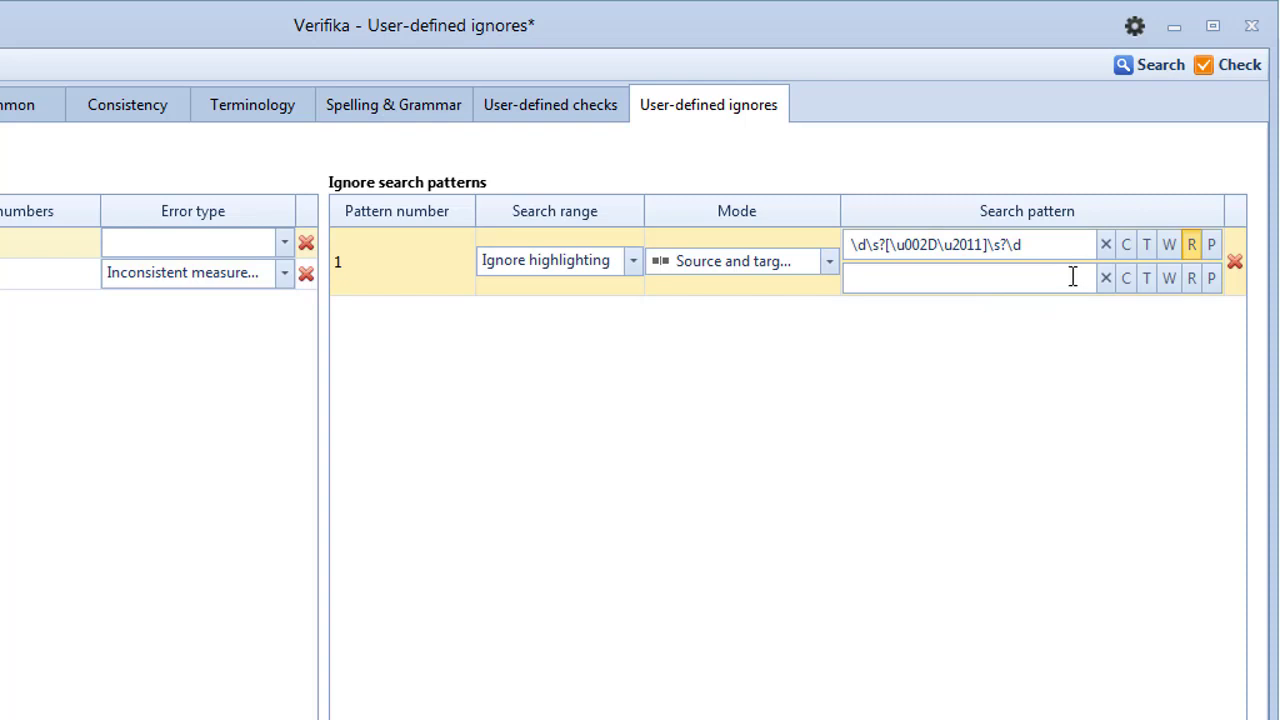
text(\d\s?et\s?\d)
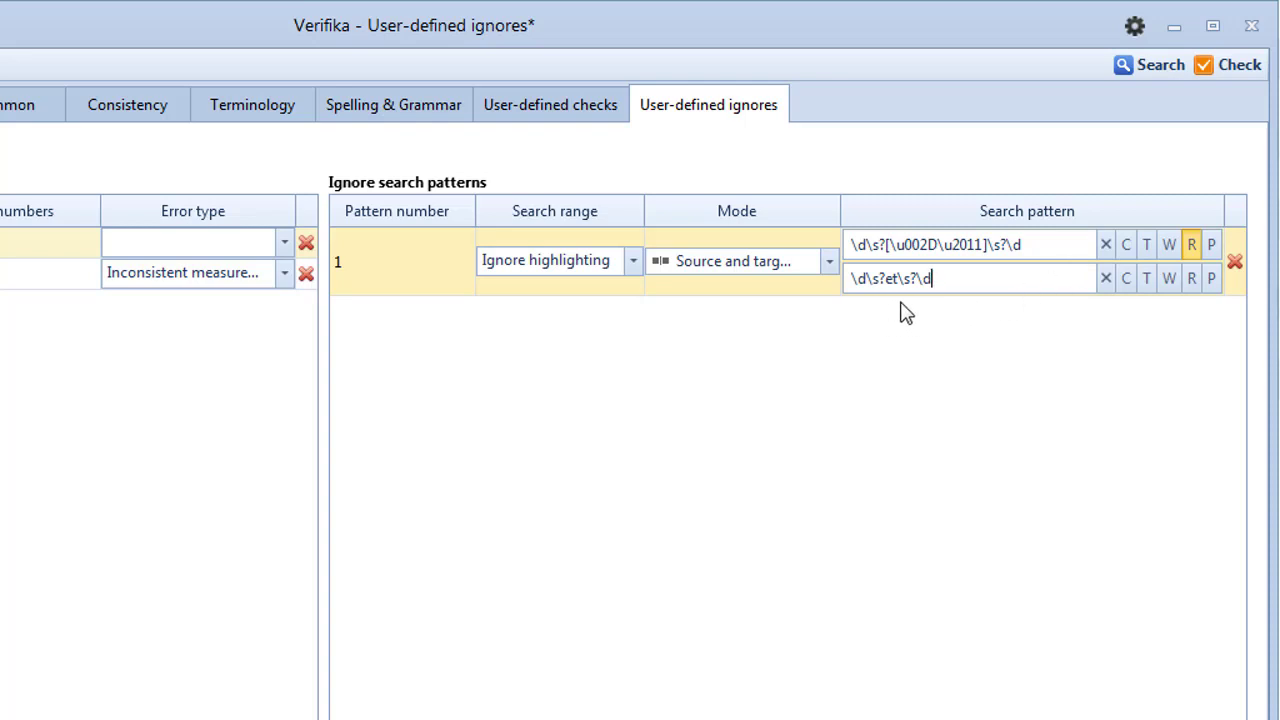
click(1190, 279)
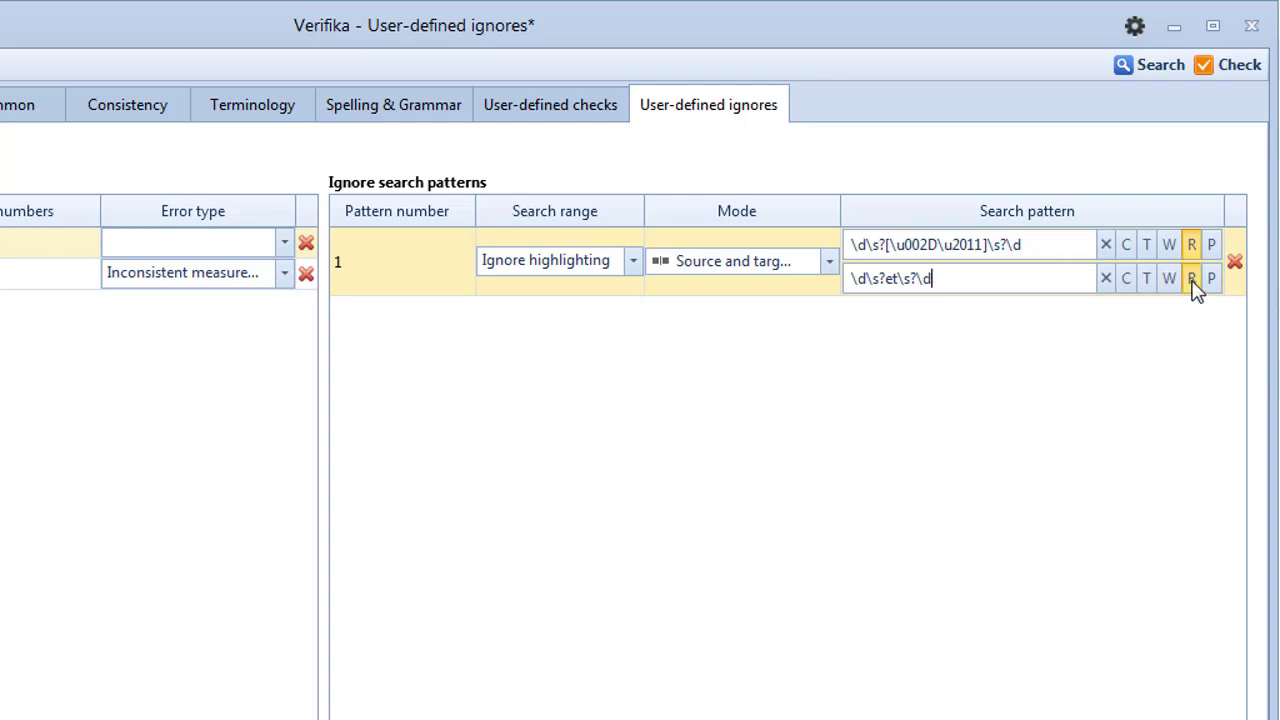
- Add search pattern 2 to the Ranges rule with range Ignore highlighting and source expression \d\s?to\s?\d
click(372, 680)
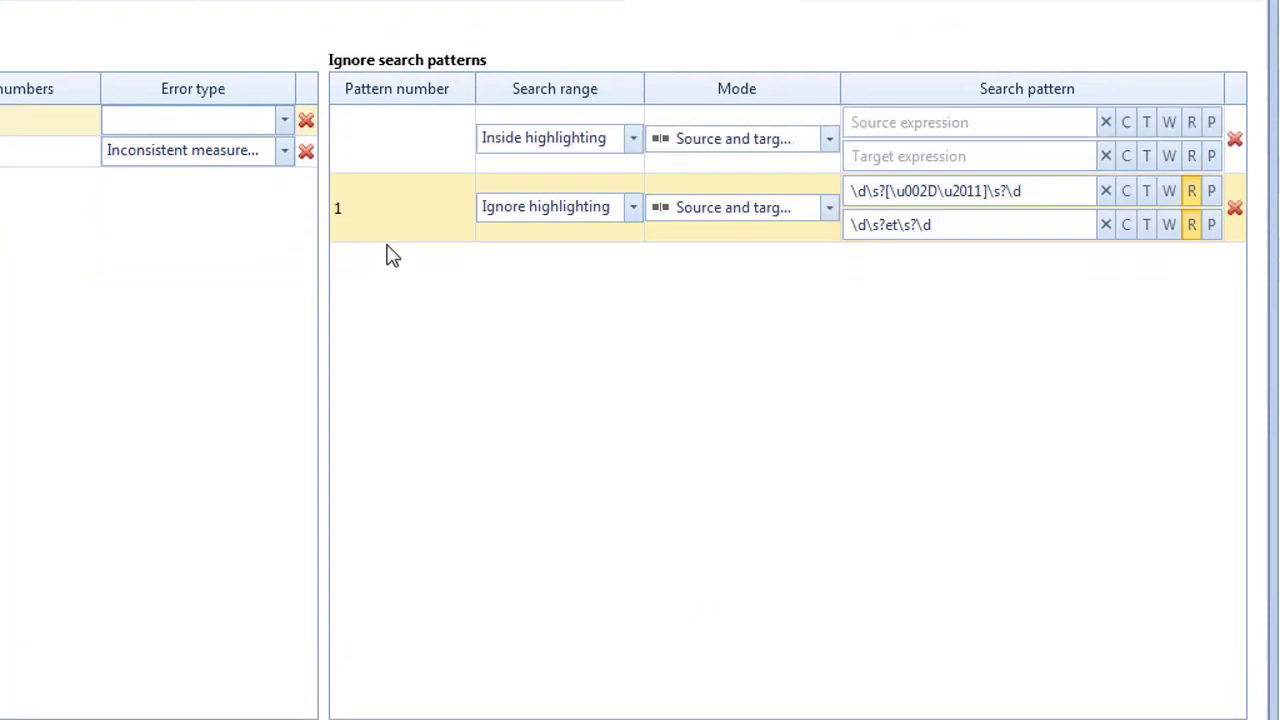
text(2)
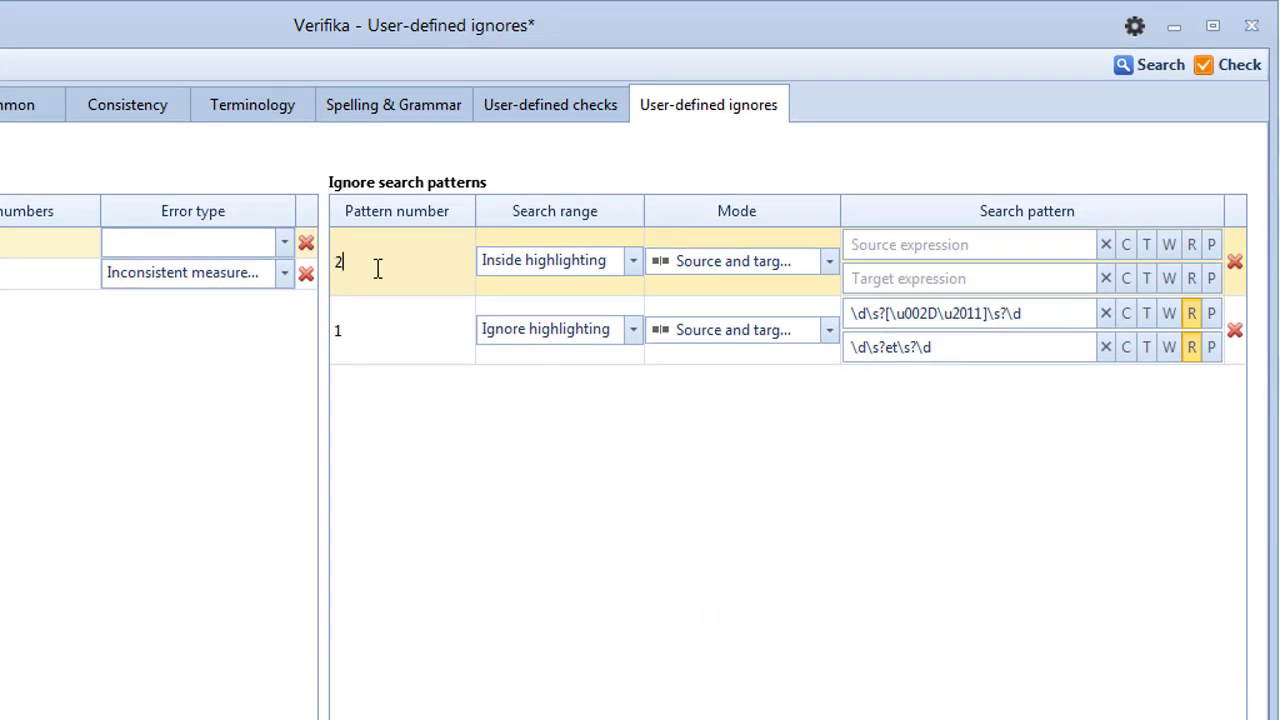
click(636, 264)
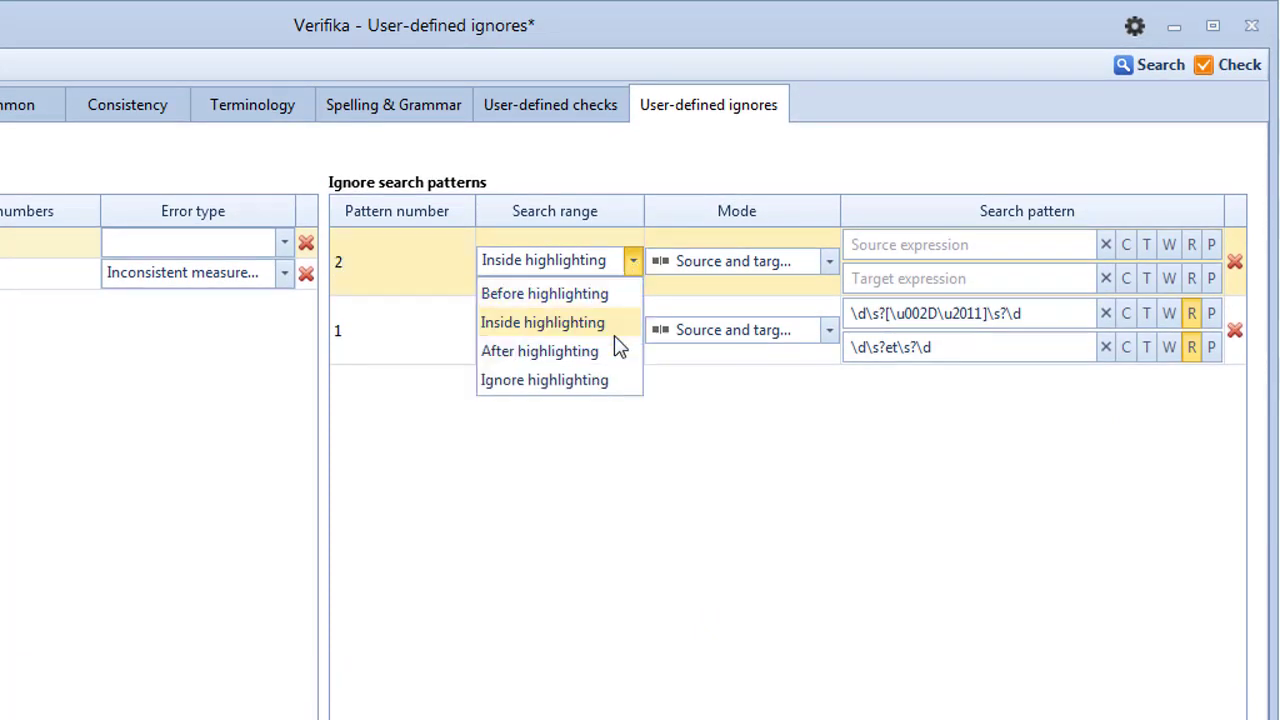
click(628, 388)
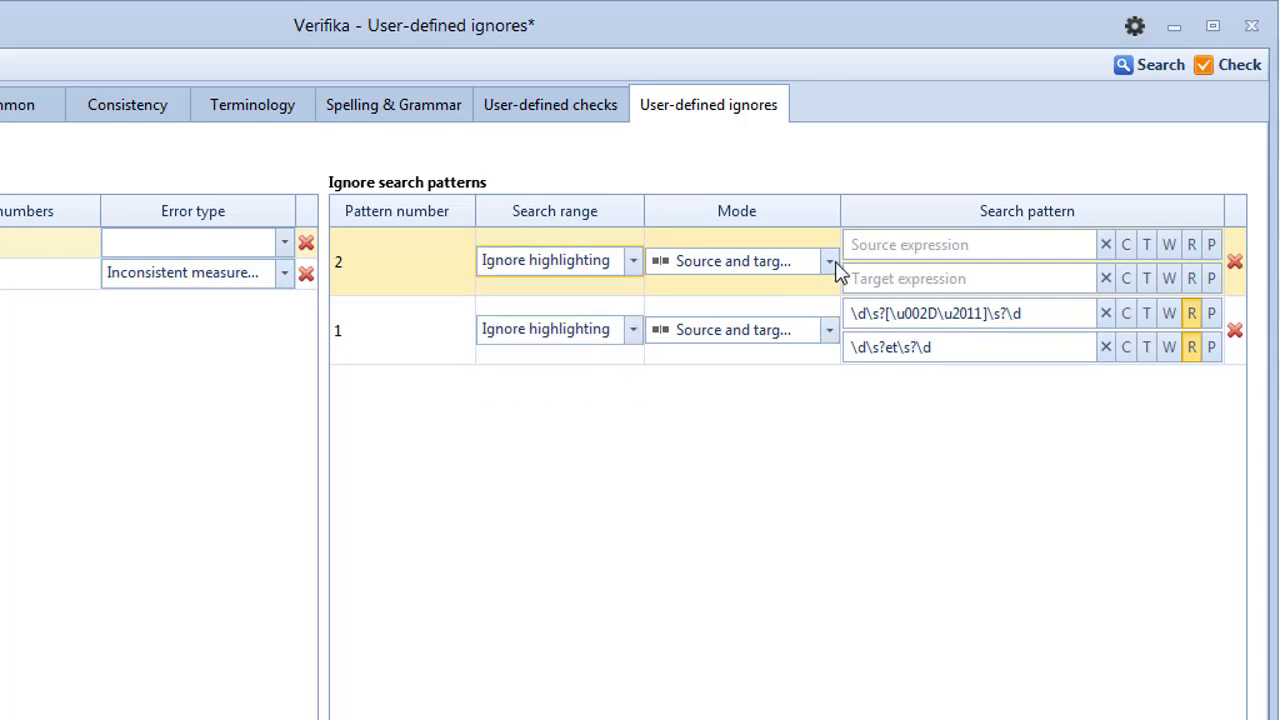
click(868, 243)
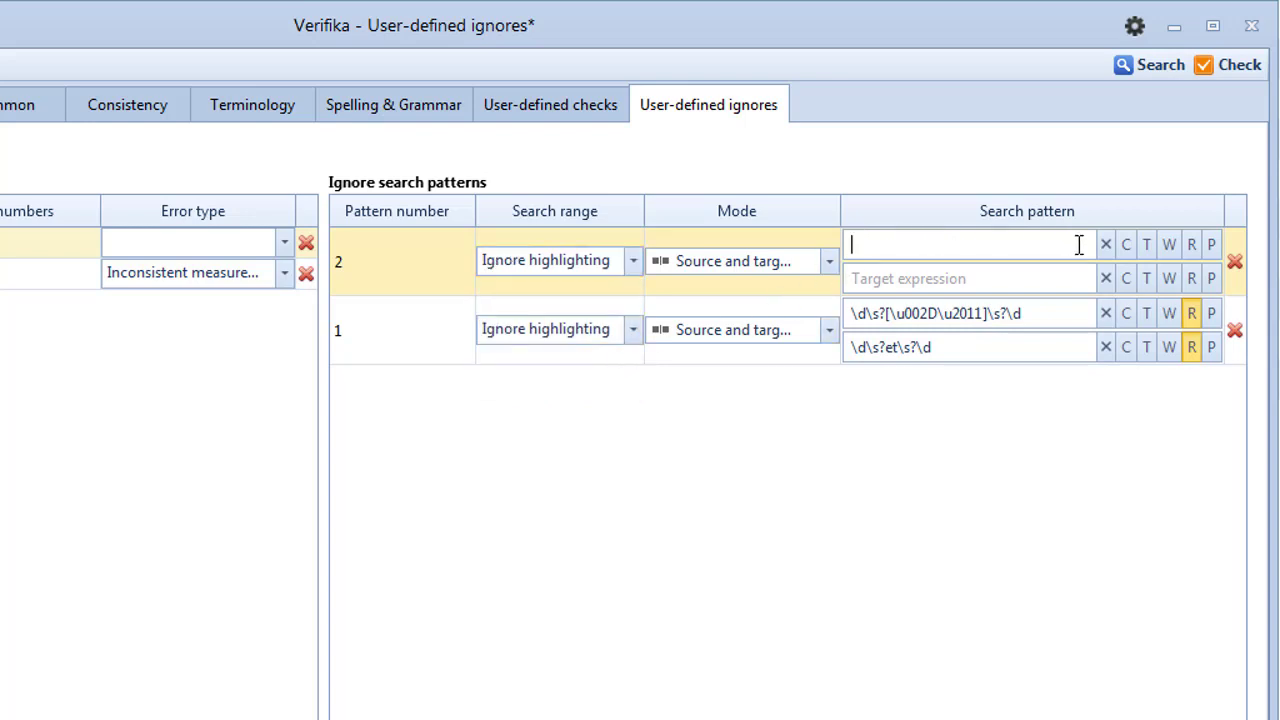
text(\d\s?to\s?\d)
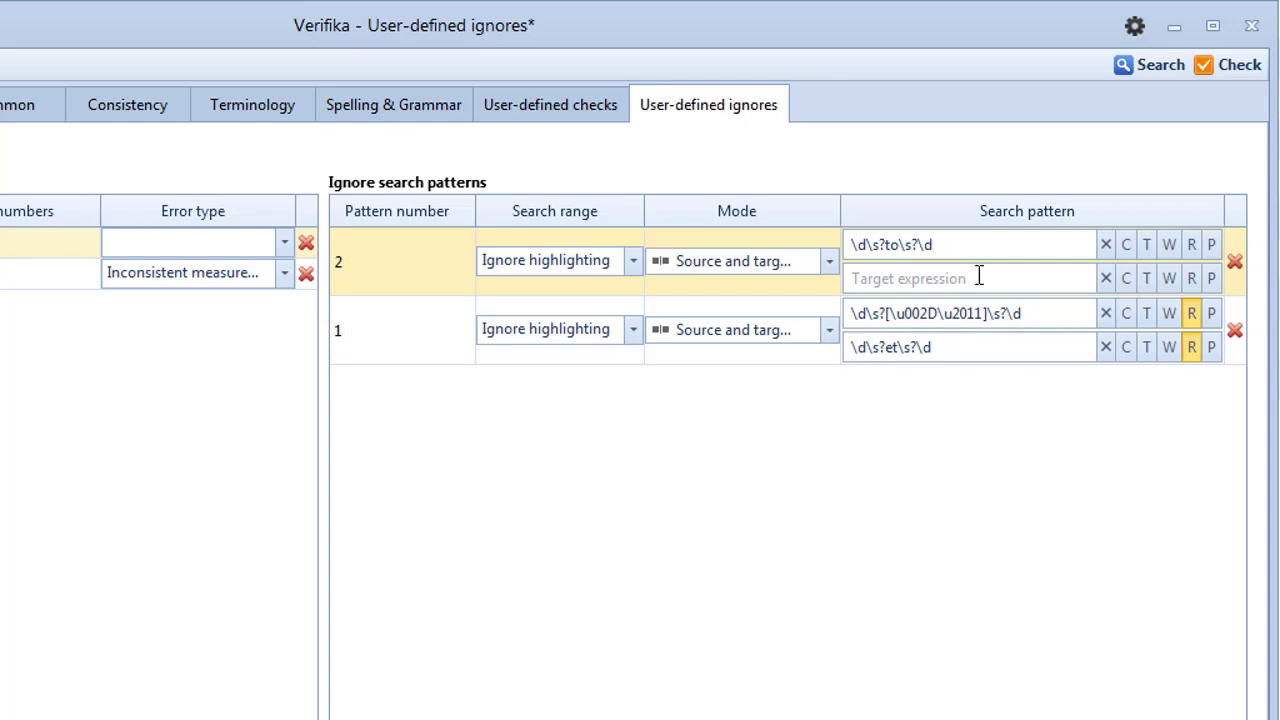
- Copy pattern 1's source expression \d\s?[\u002D\u2011]\s?\d into the target expression of pattern 2 in the Ranges rule
drag(1049, 314, 850, 318)
key(ctrl+c)
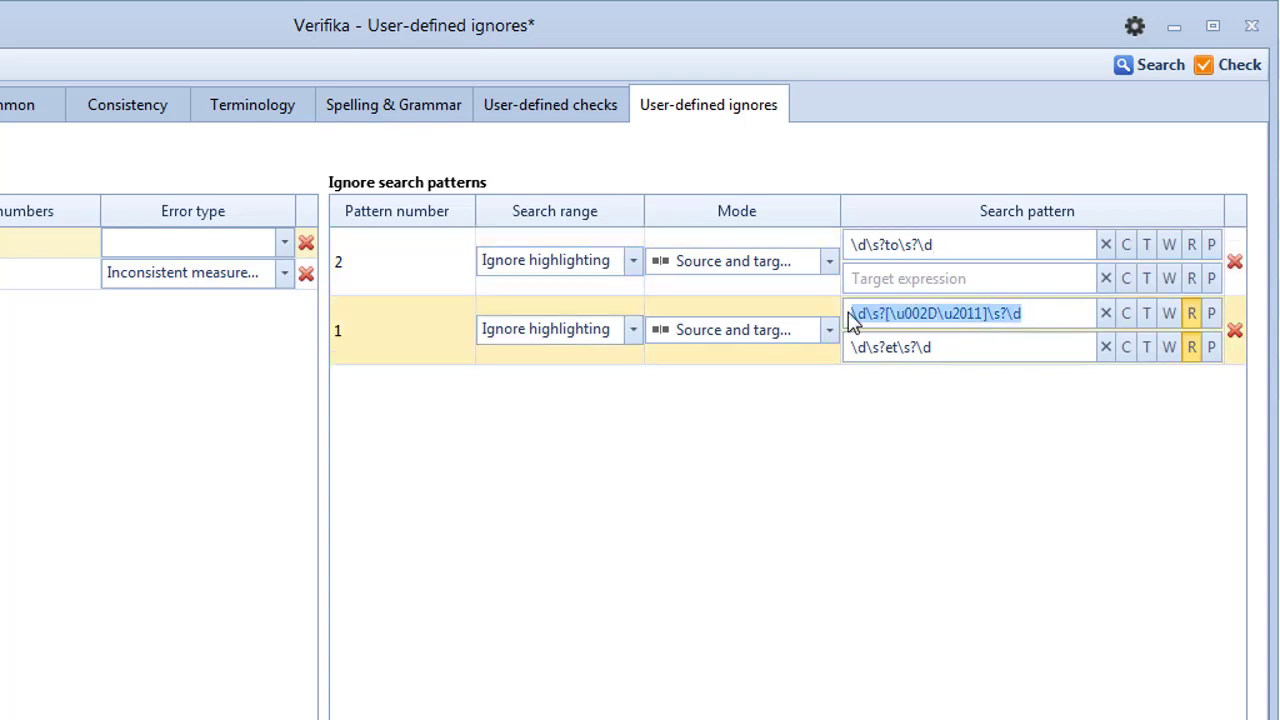
click(855, 280)
key(ctrl+v)
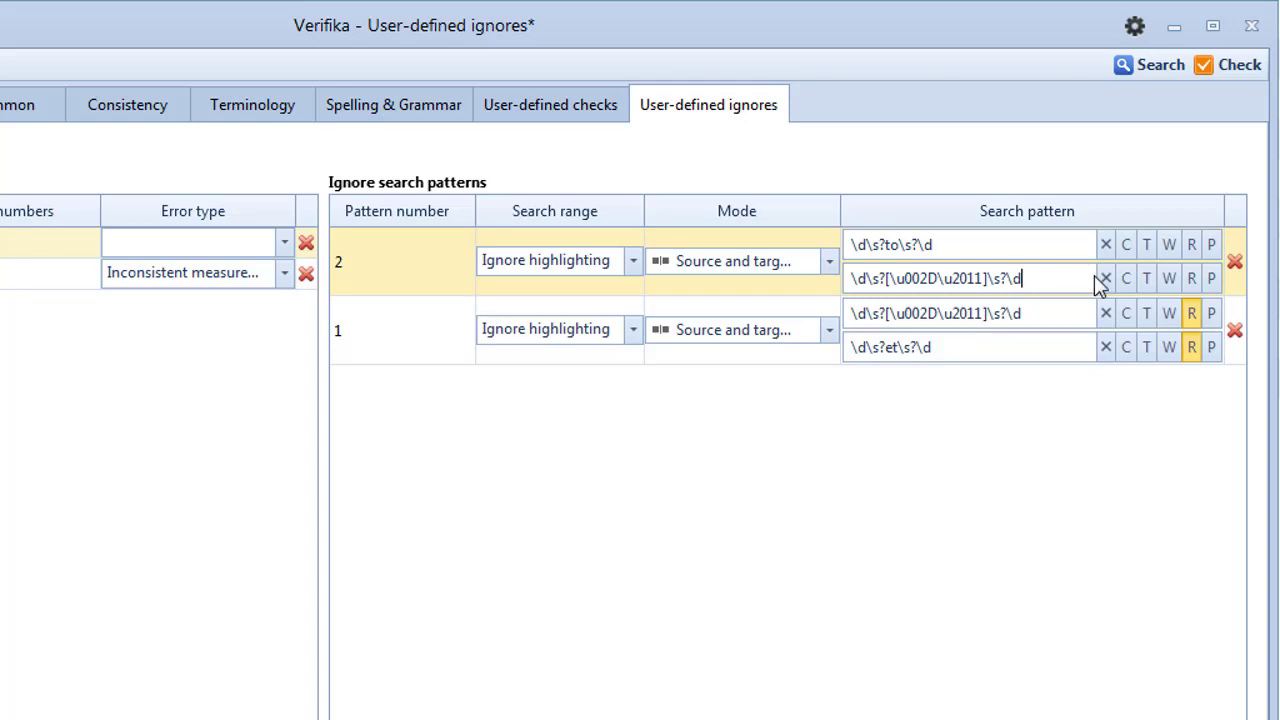
- Treat both the source and target expressions of pattern 2 as regular expressions and save the settings
click(1191, 245)
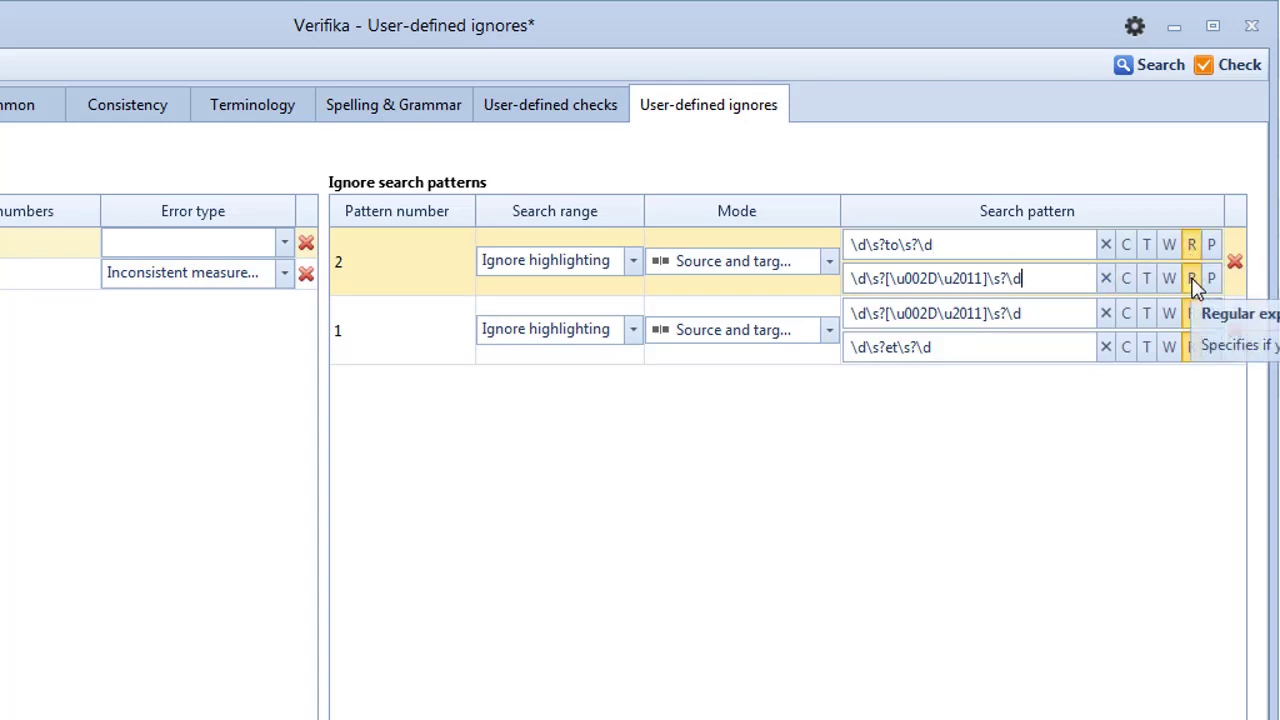
click(1193, 276)
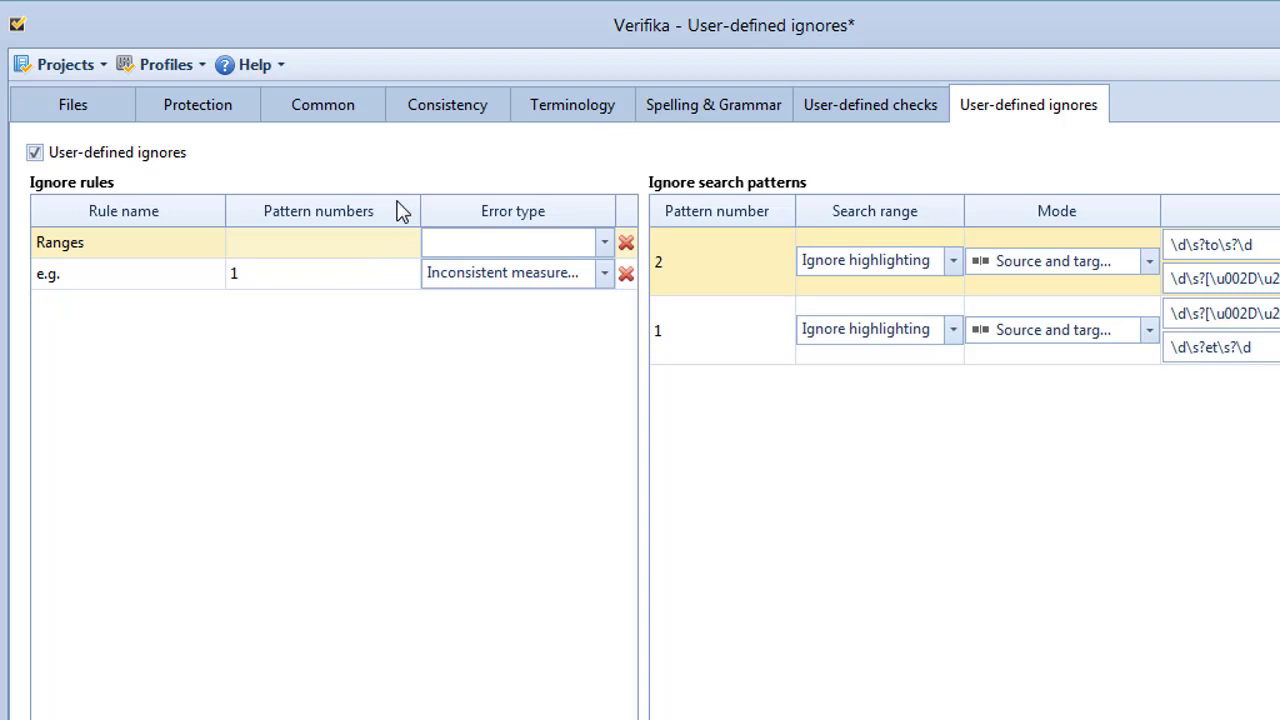
key(ctrl+s)
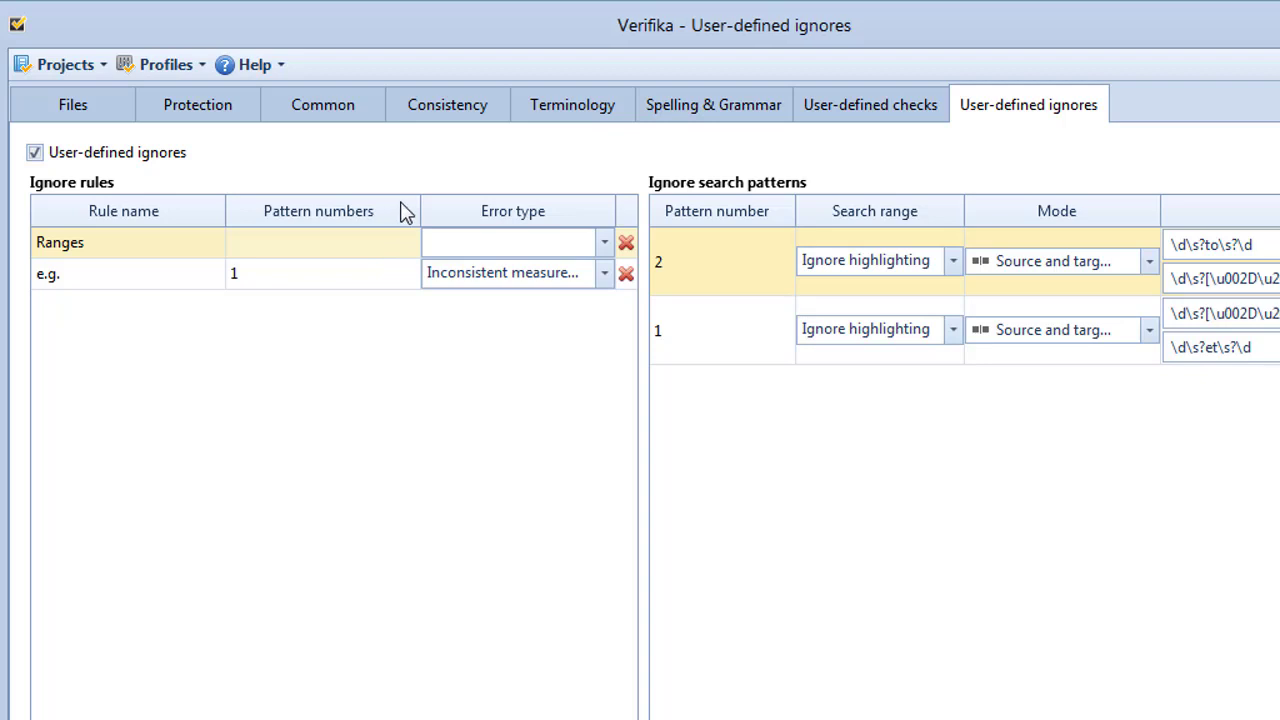
- Set the Ranges rule's pattern numbers to 1 OR 2 and its error type to Different amount of mathematical signs
click(181, 281)
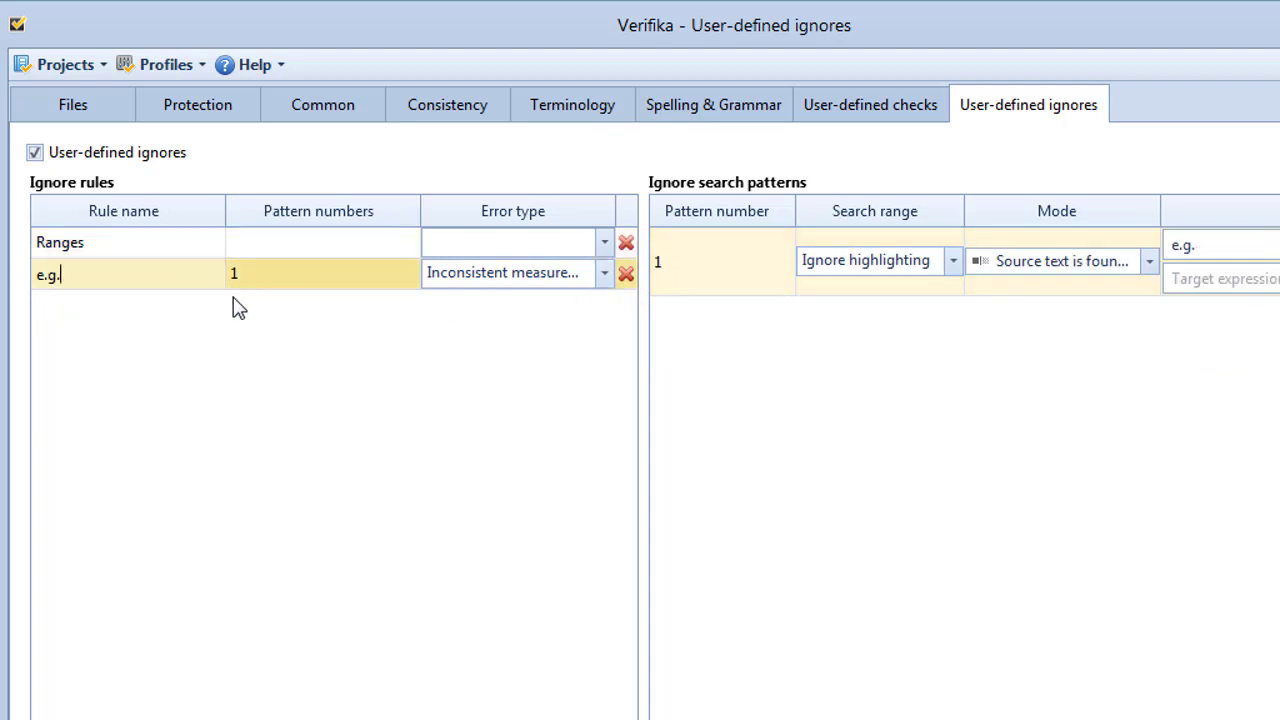
click(169, 247)
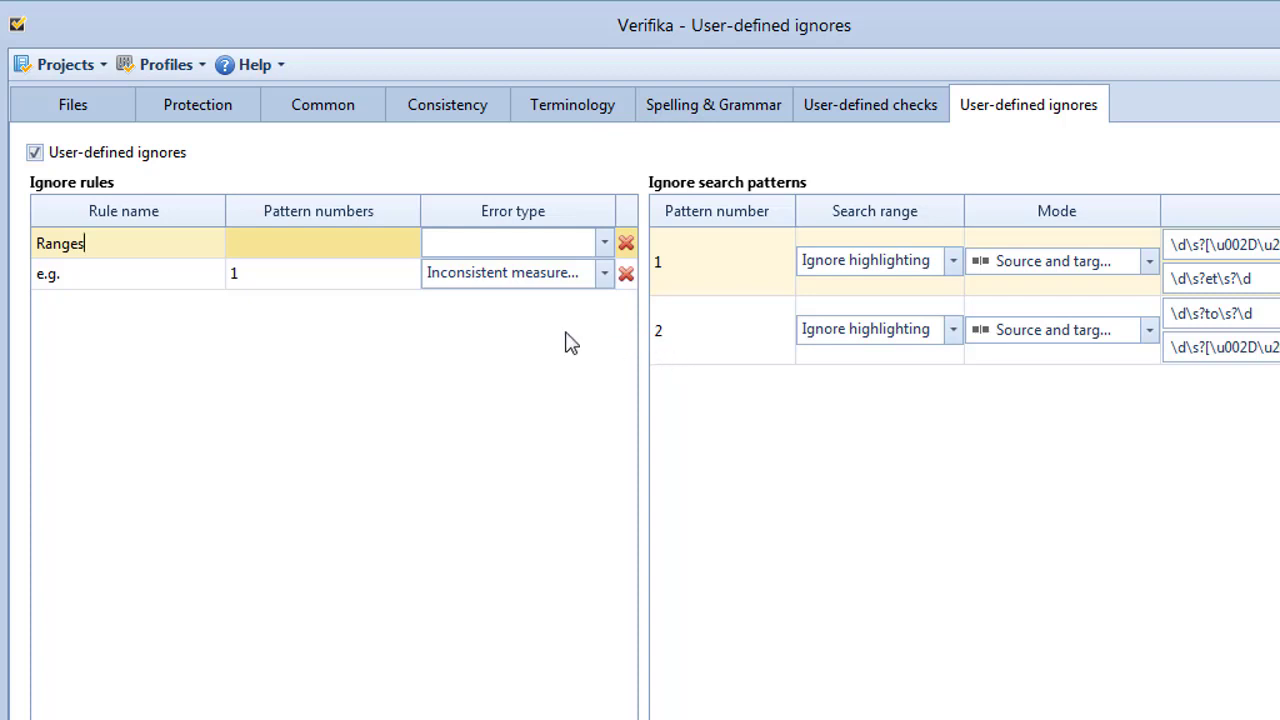
click(285, 240)
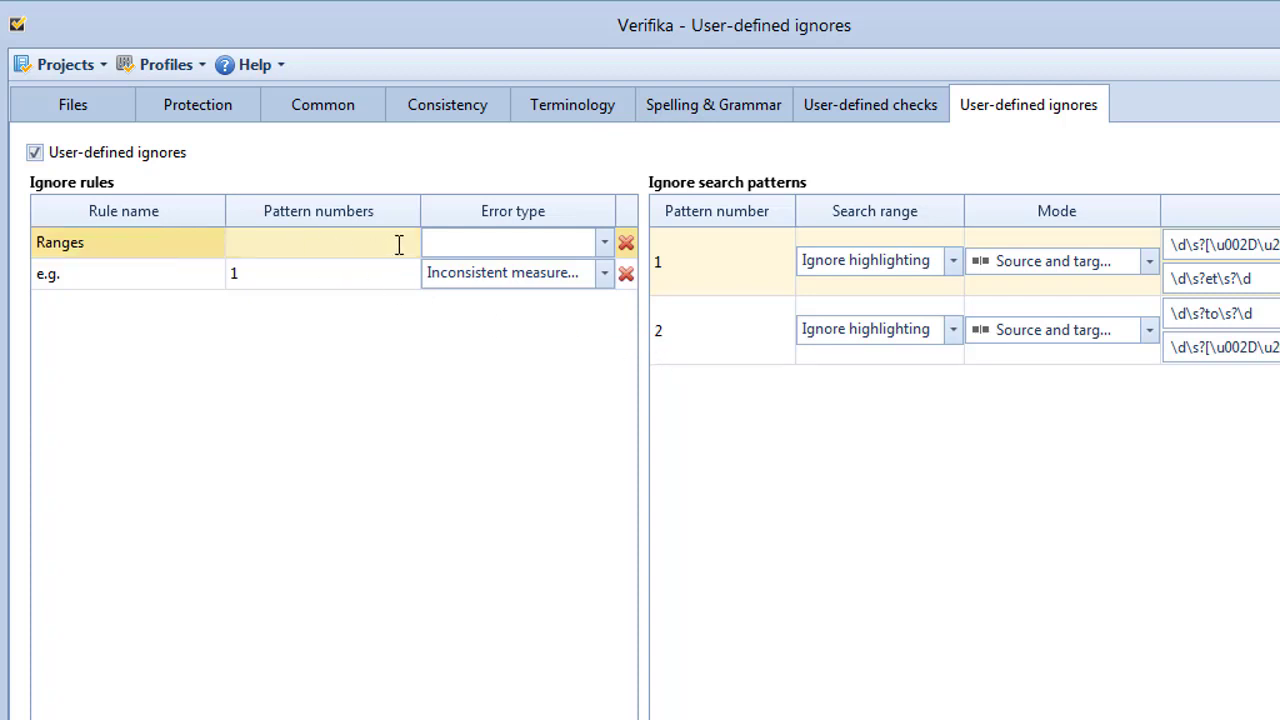
text(1 OR 2)
click(604, 243)
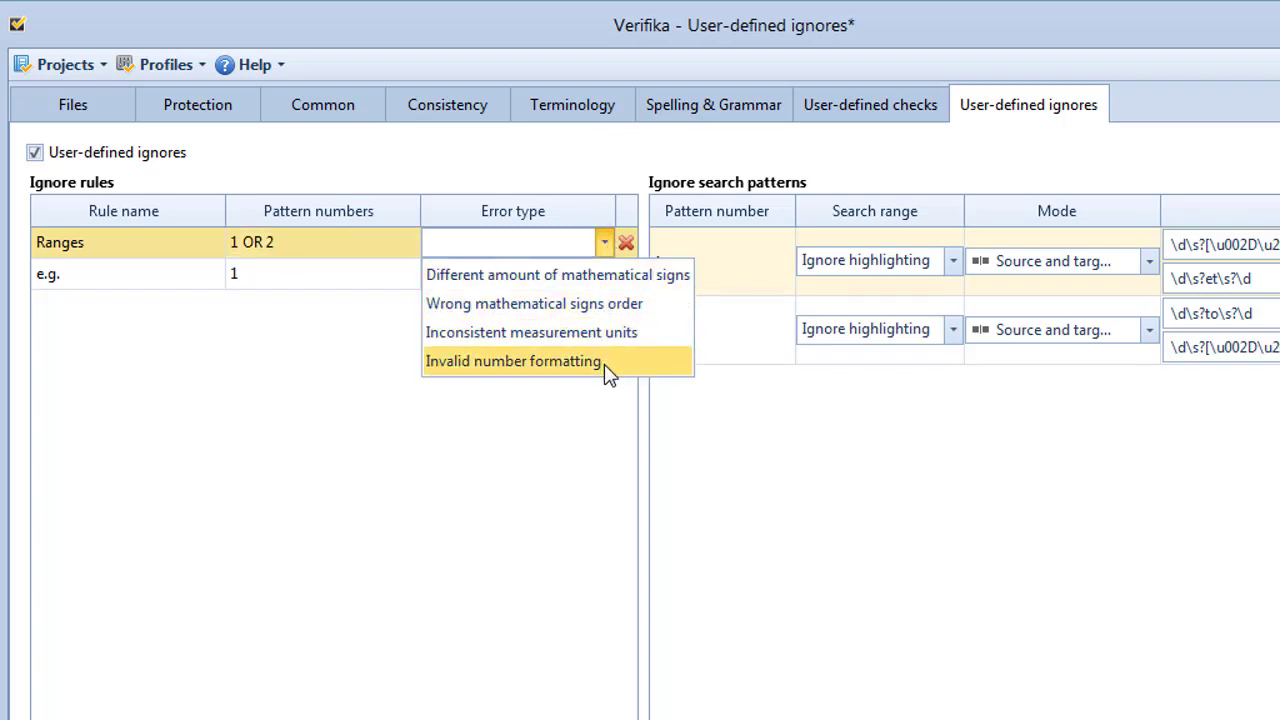
click(664, 275)
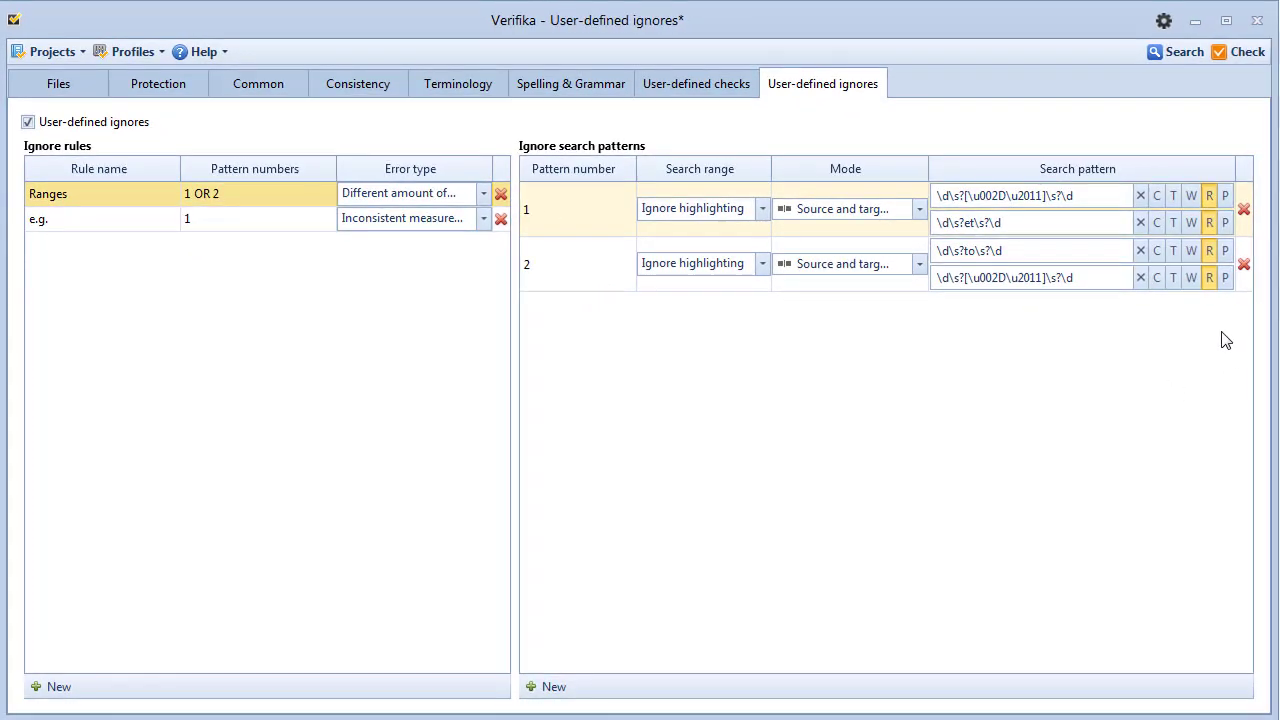
- Run the check with the Ranges rule applied, review the mathematical-sign errors in the report, and close it
click(1229, 55)
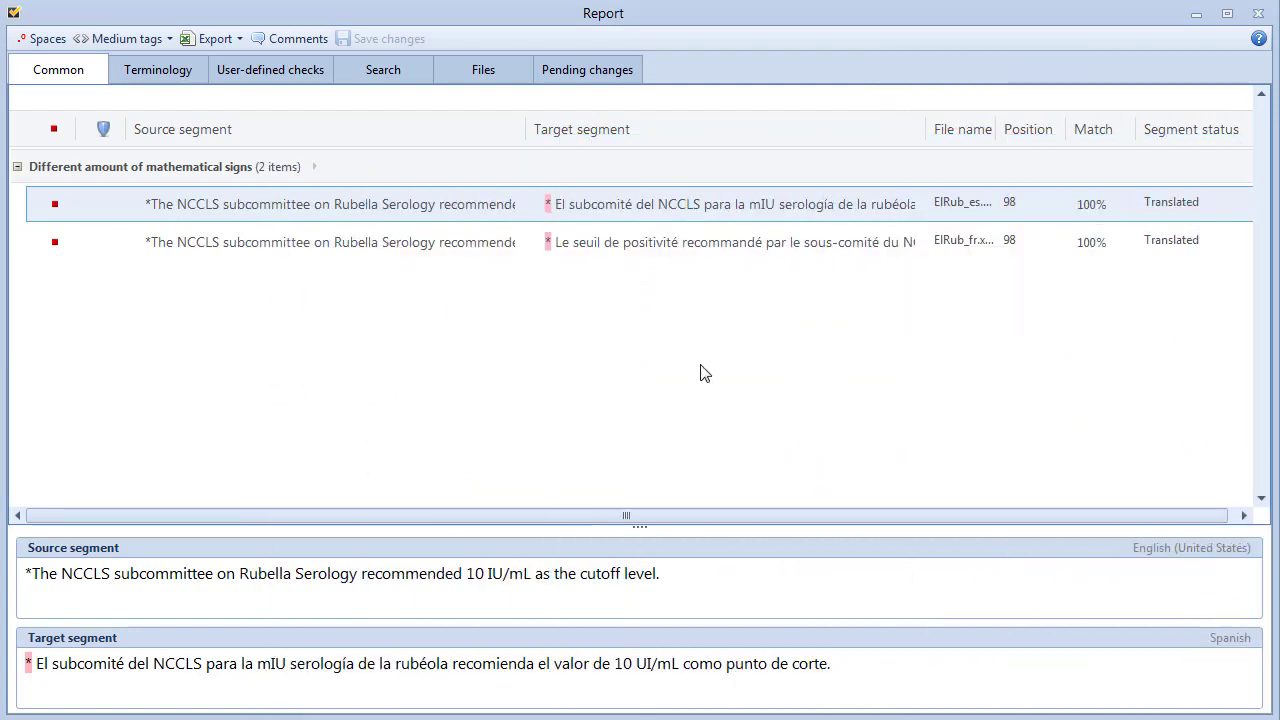
click(1261, 16)
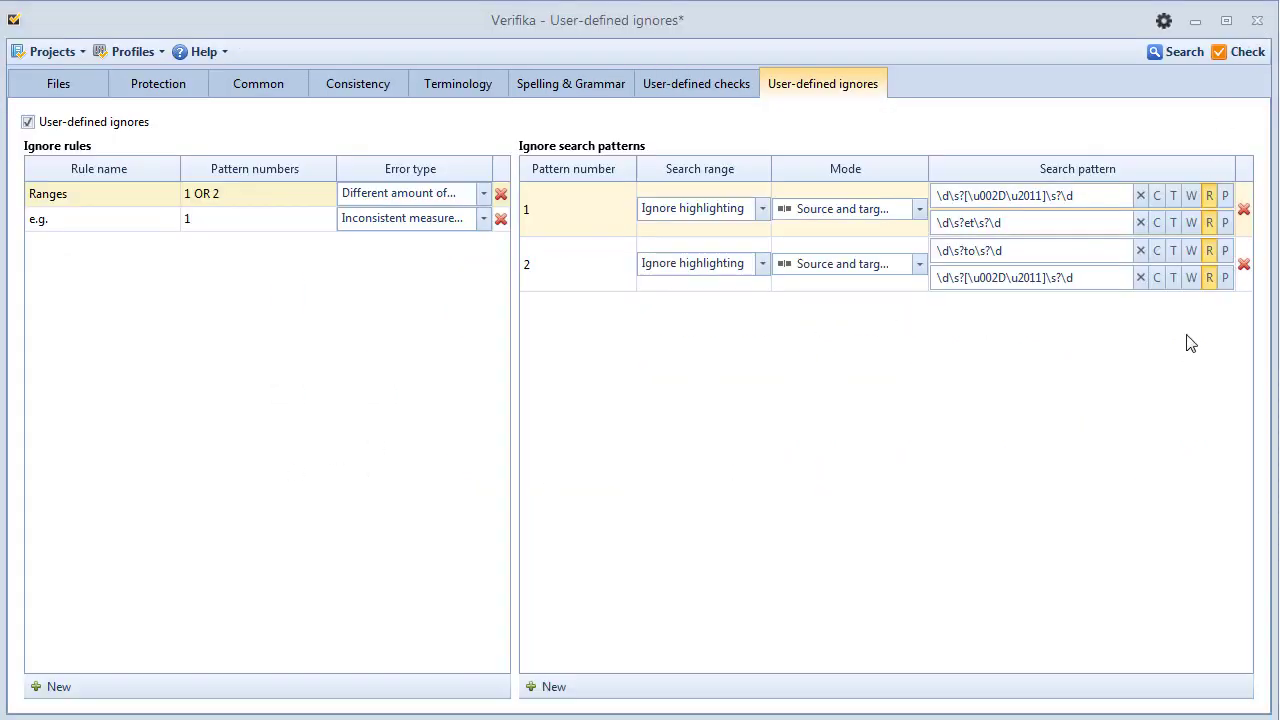